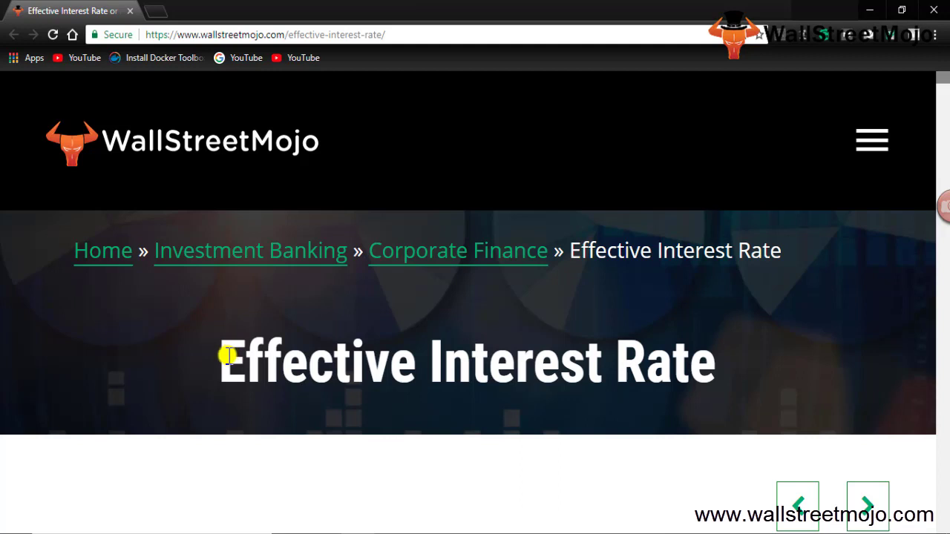
Highlight the article's Effective Interest Rate heading, then switch to the Effective Interest Rate workbook.
left_click_drag(226, 357, 688, 357)
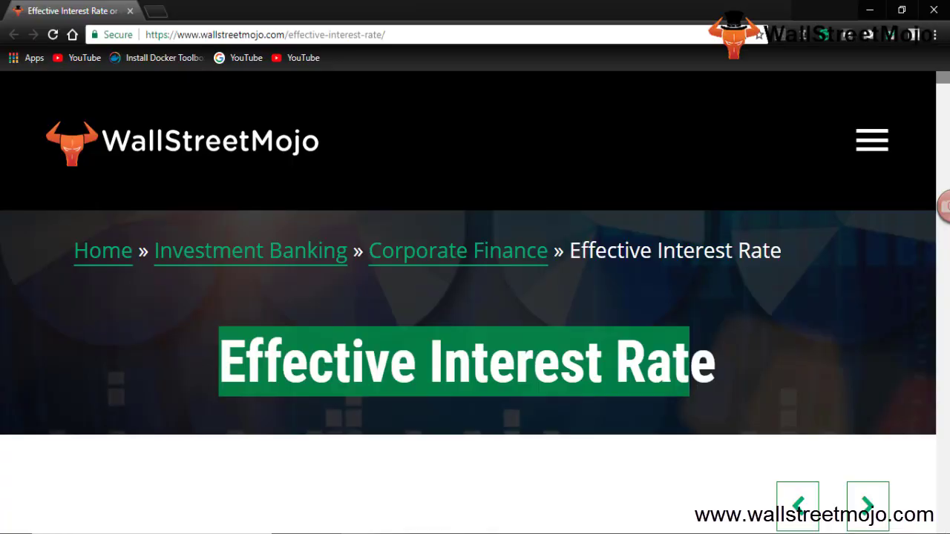
left_click(392, 533)
Type the heading 'AER' into cell B2 of the empty sheet.
left_click(269, 274)
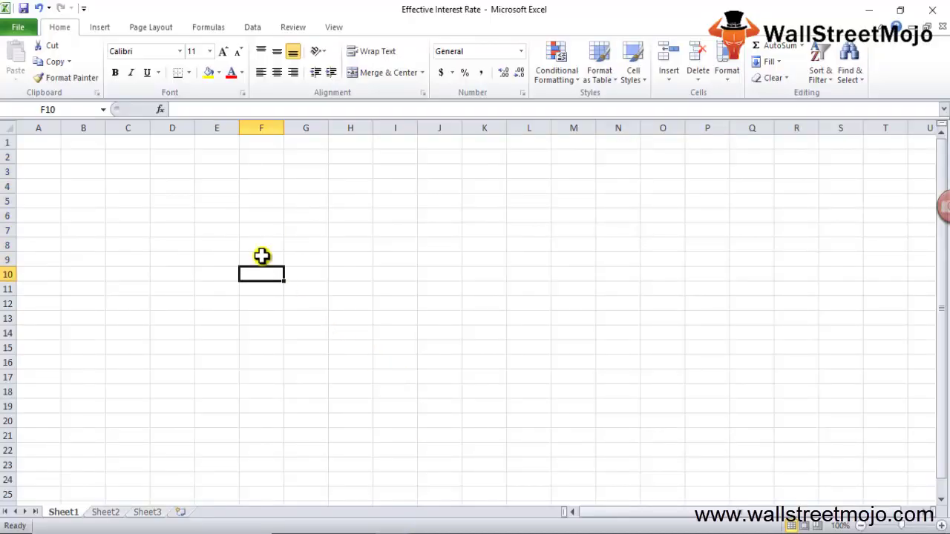
key("Up")
key("Up")
key("Up")
key("Up")
key("Up")
key("Up")
key("Up")
key("Up")
key("Up")
key("Left")
key("Down")
key("Left")
key("Left")
key("Left")
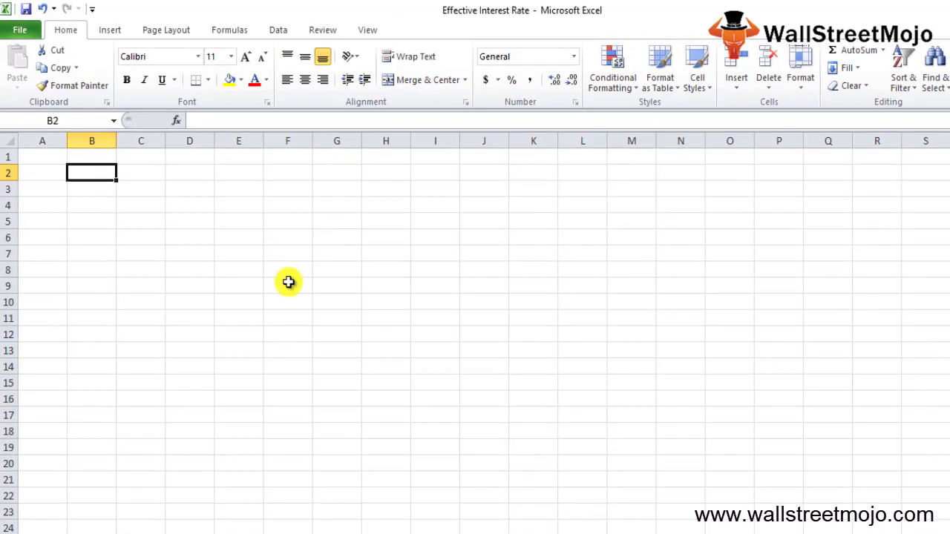
type("AER")
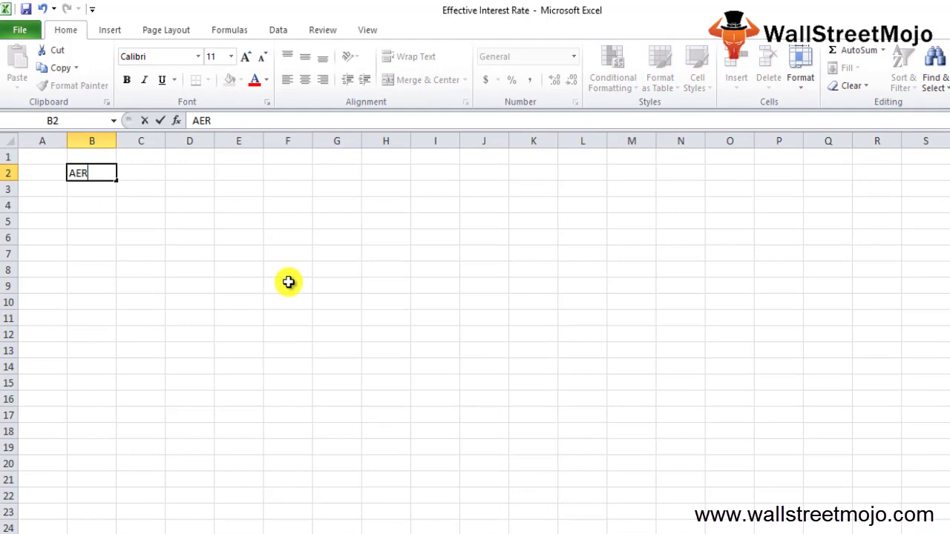
key("Return")
key("Up")
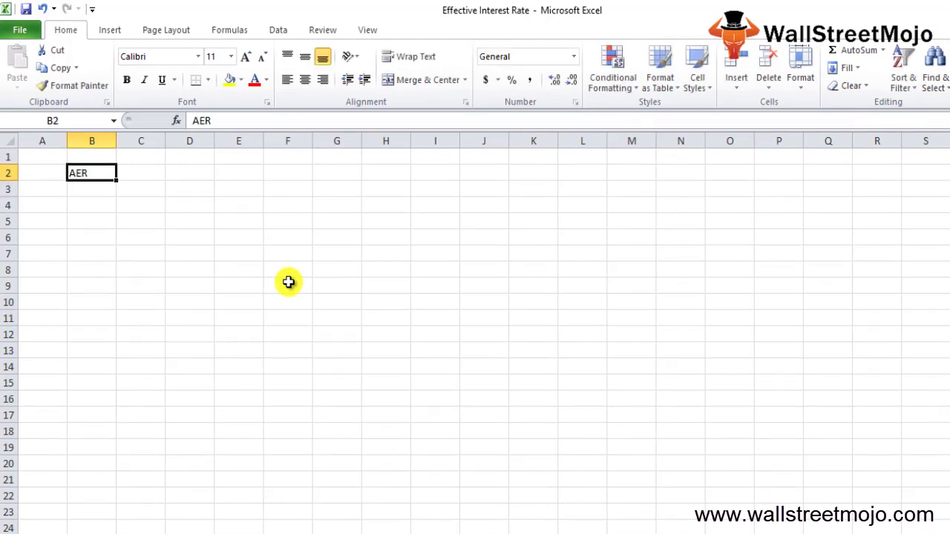
key("Down")
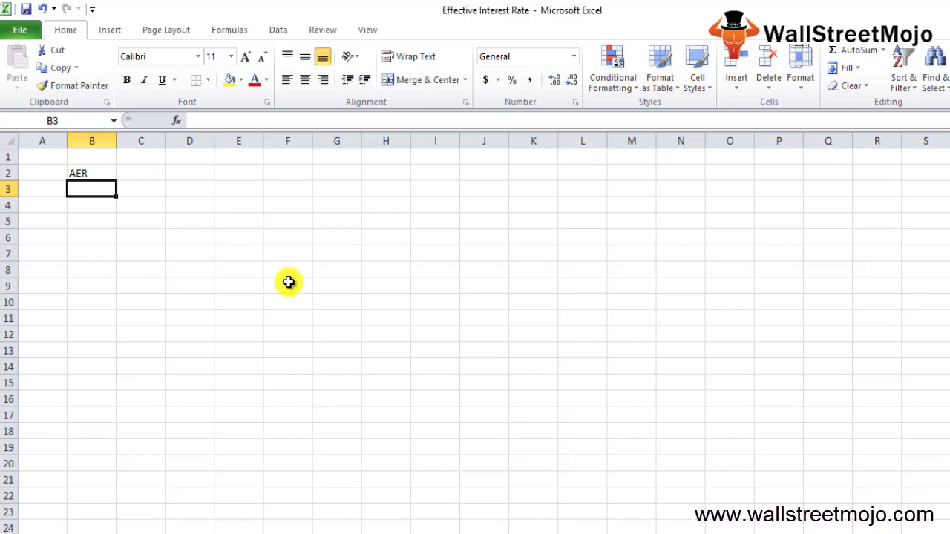
key("Down")
key("Down")
Enter 1 in B4 and the label 'EIR or AER' in C4.
key("Up")
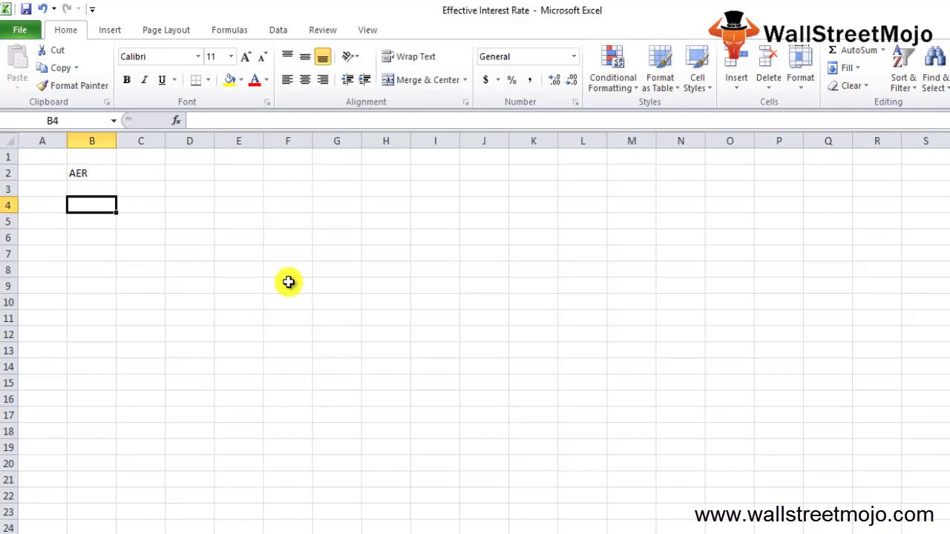
type("1")
key("Return")
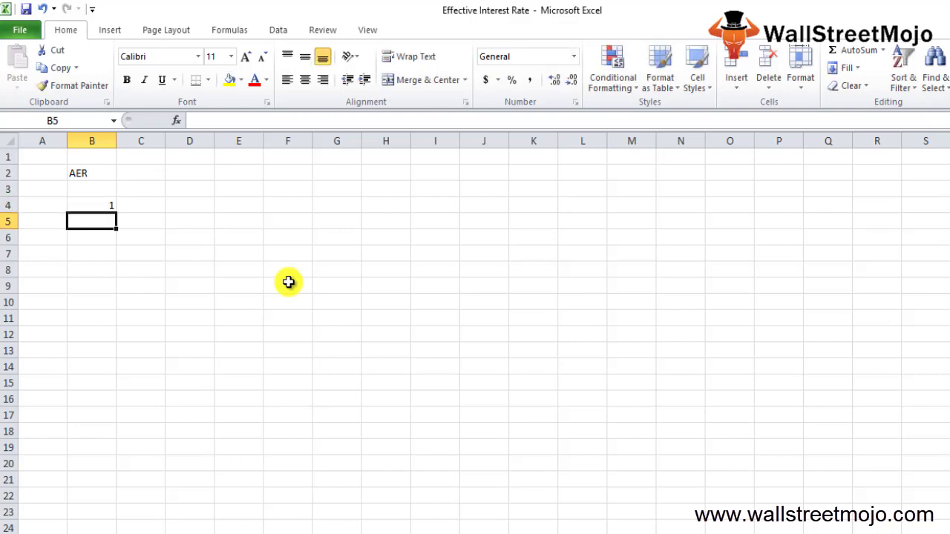
key("Up")
key("Right")
type("E")
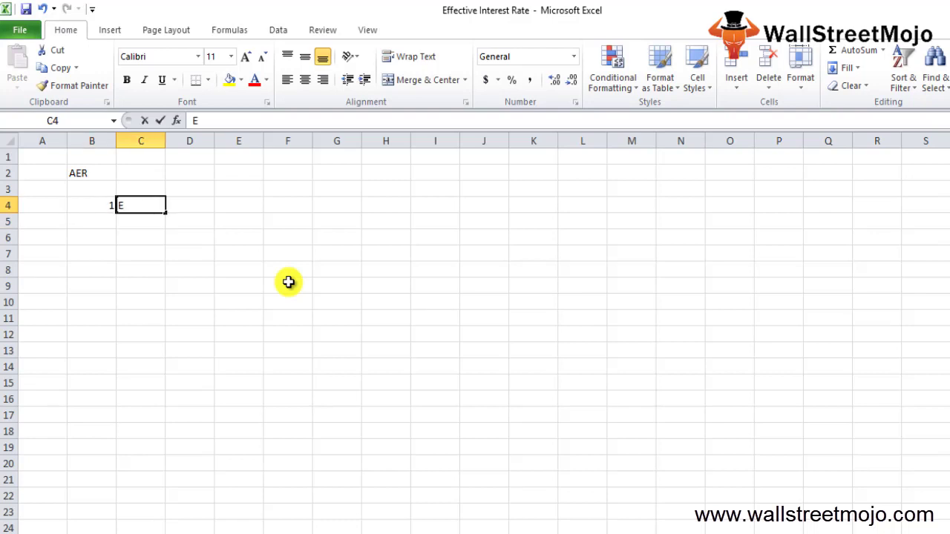
type("IR o")
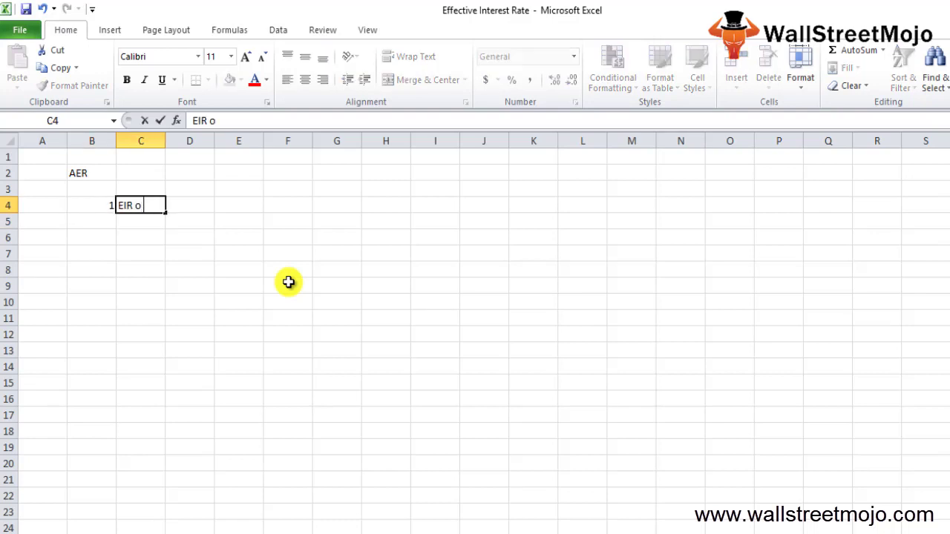
type("r AER")
key("Return")
key("Down")
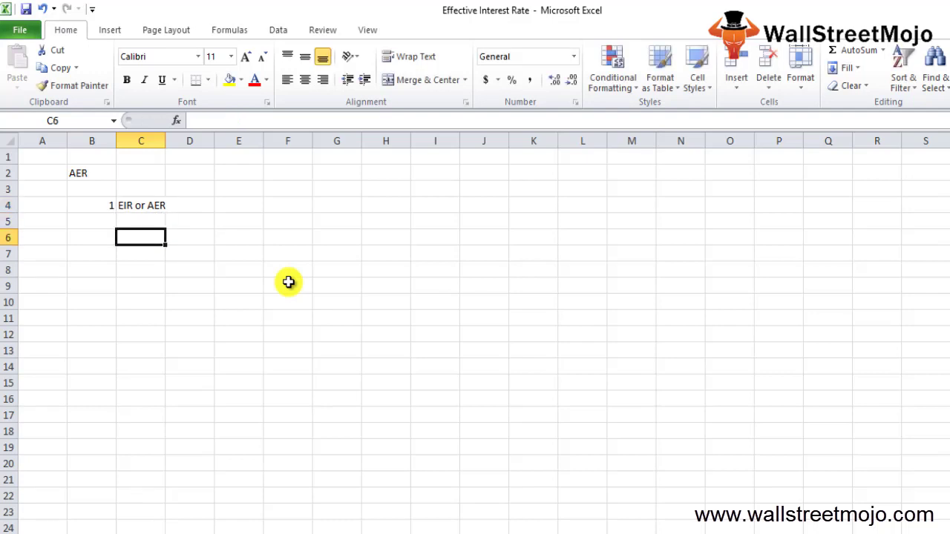
key("Up")
key("Up")
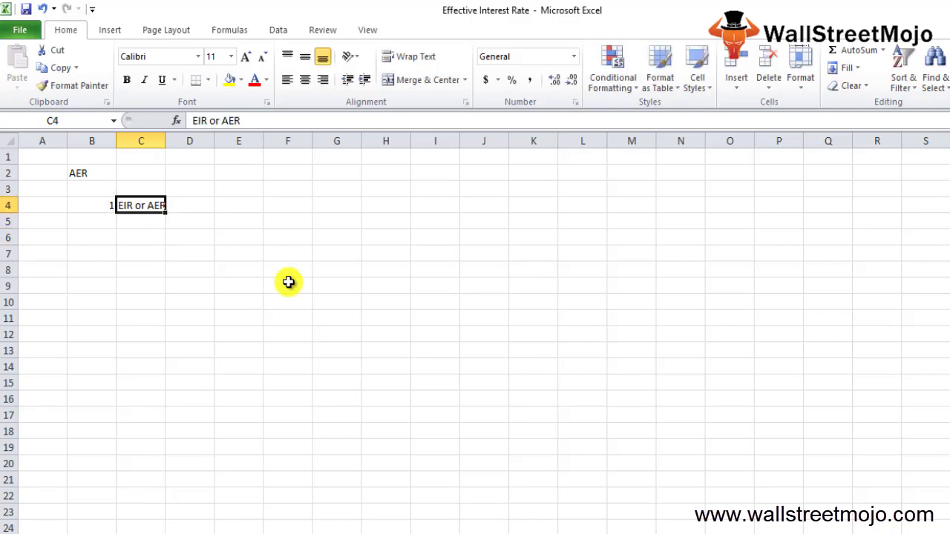
Enter 'interest' in D4 and the number 2 in B5.
key("Right")
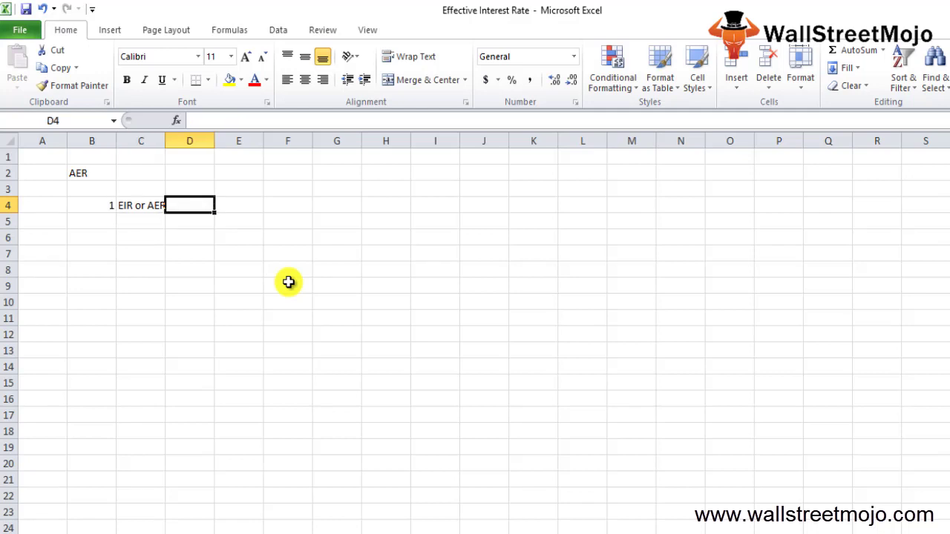
type("interesrt")
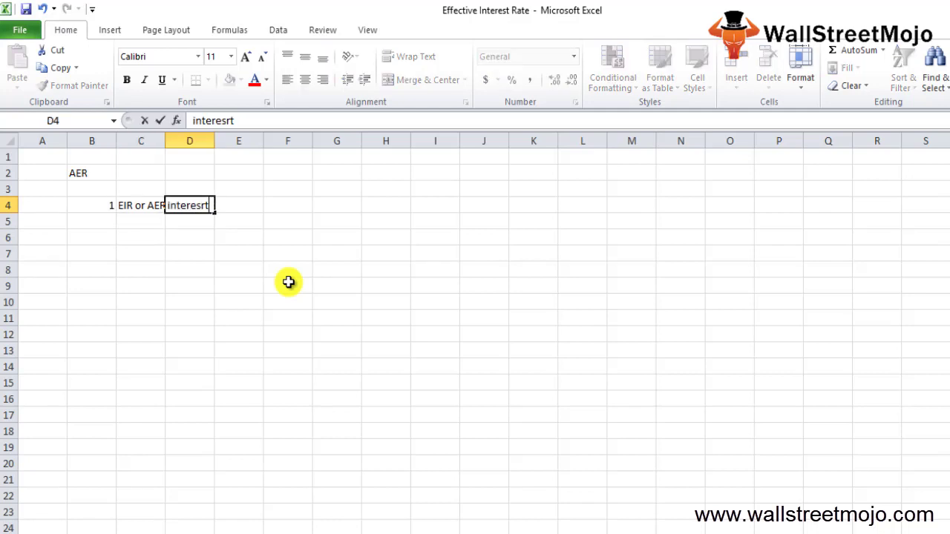
key("BackSpace")
key("BackSpace")
key("Return")
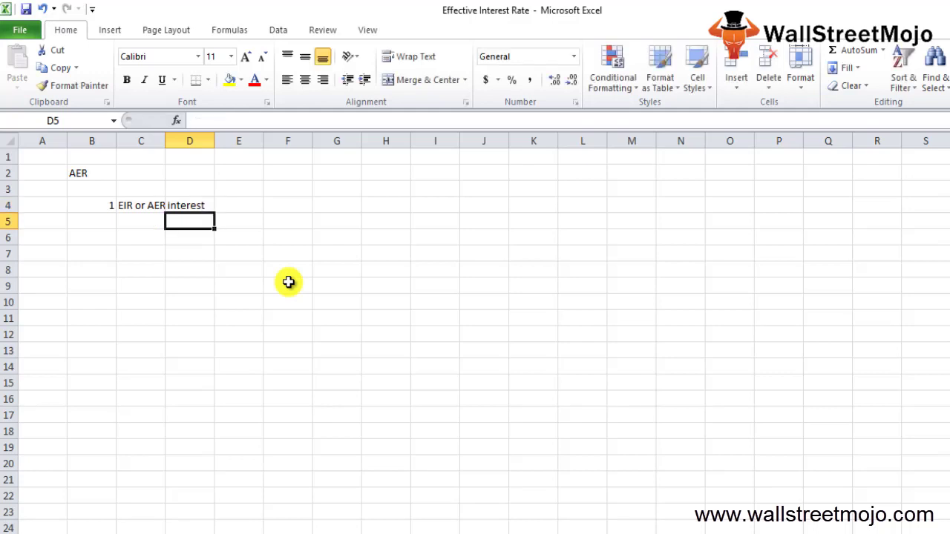
key("Left")
key("Left")
type("2")
key("Return")
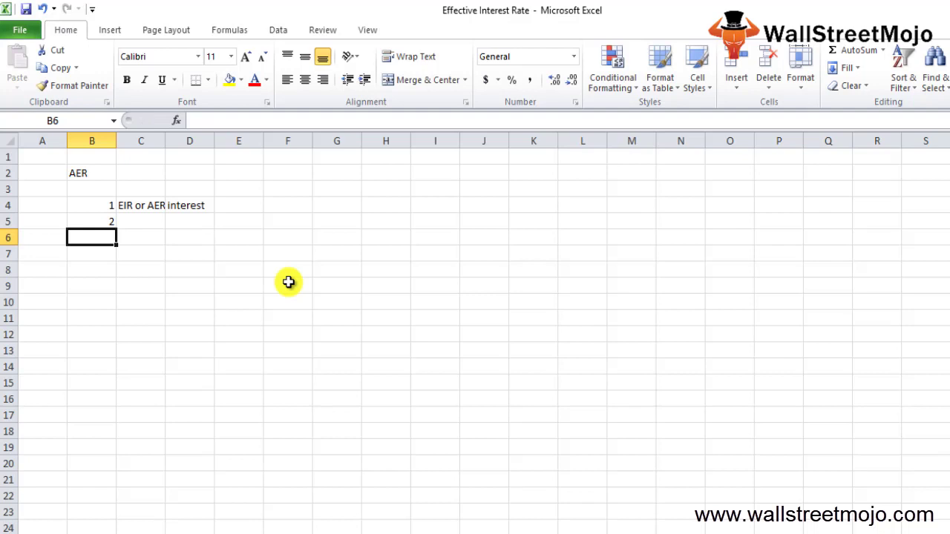
key("Right")
key("Up")
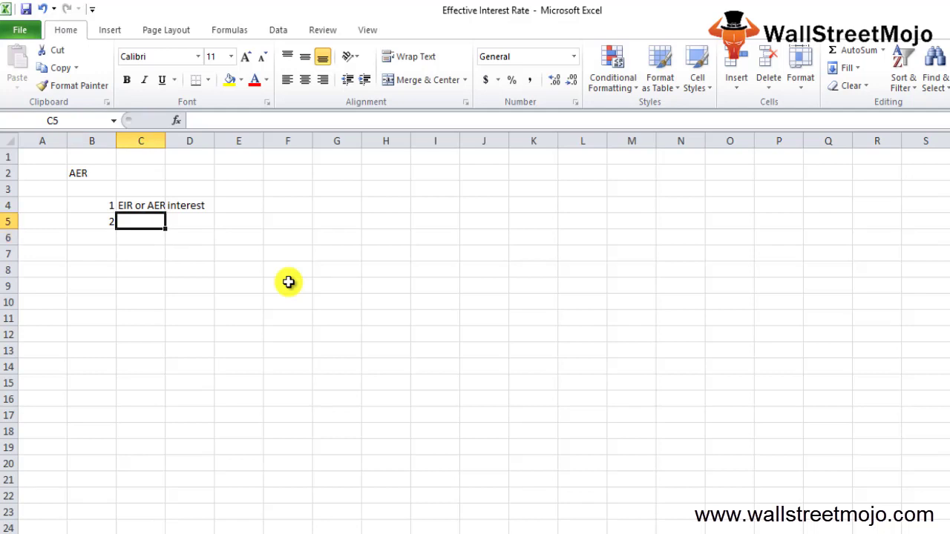
Label C5 'AER' and add the note 'Look ar the AER formulla' in C7.
type("A")
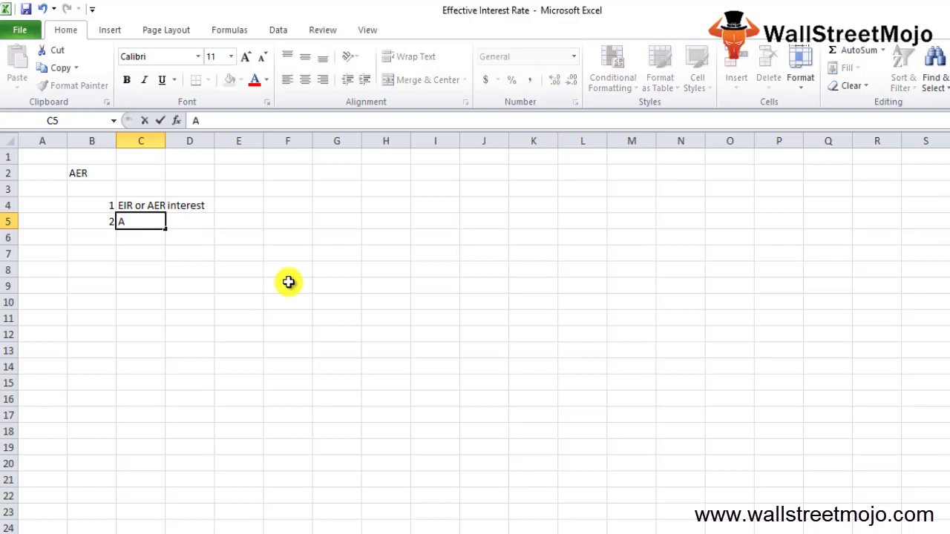
type("ER")
key("Return")
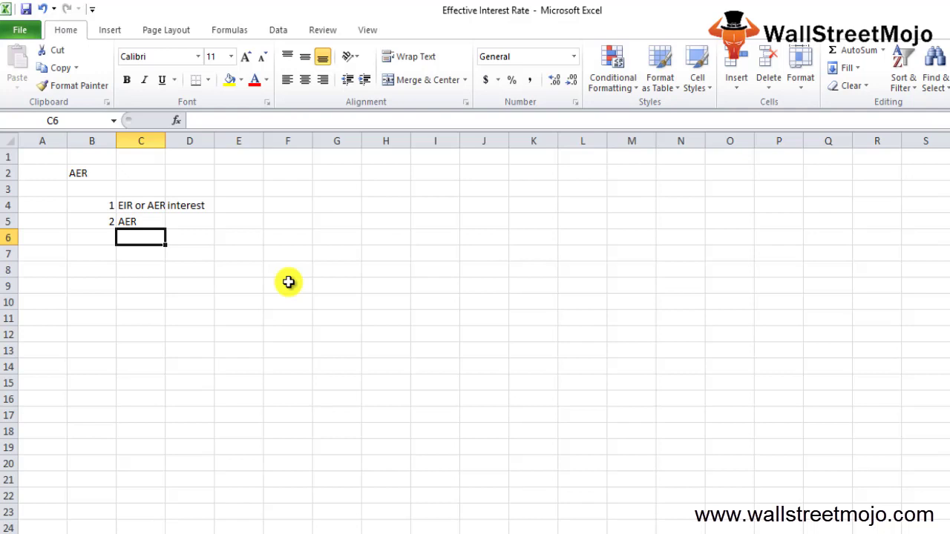
key("Down")
type("Ki")
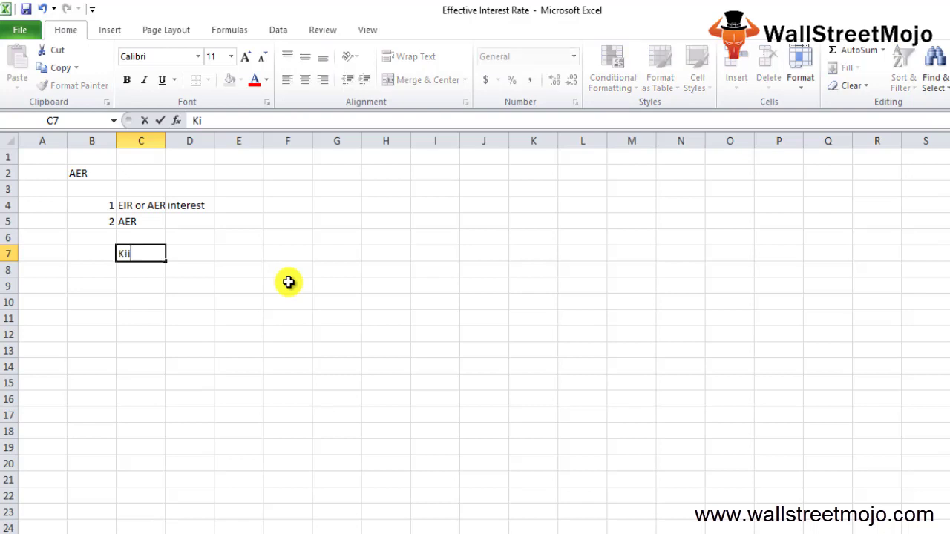
type("q")
key("BackSpace")
key("BackSpace")
key("BackSpace")
type("Look ar th")
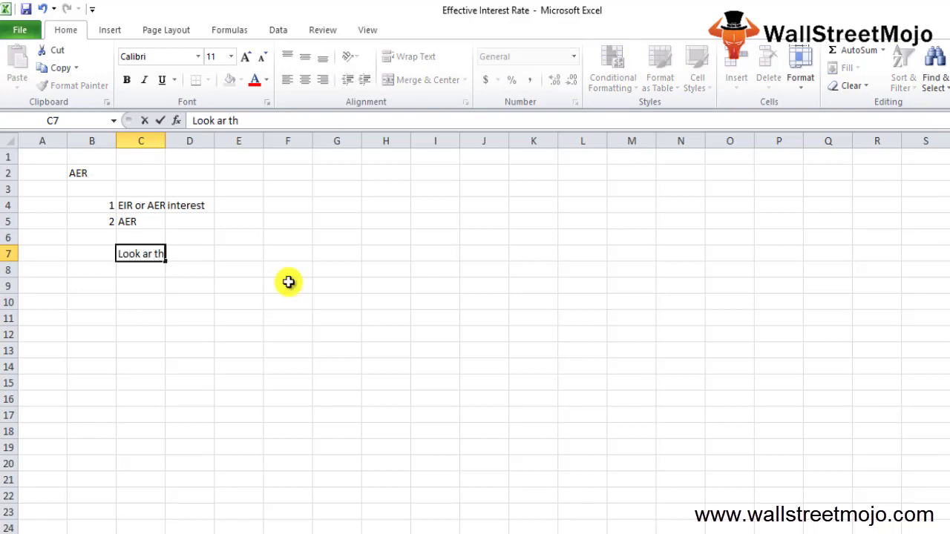
type("e AER formulla")
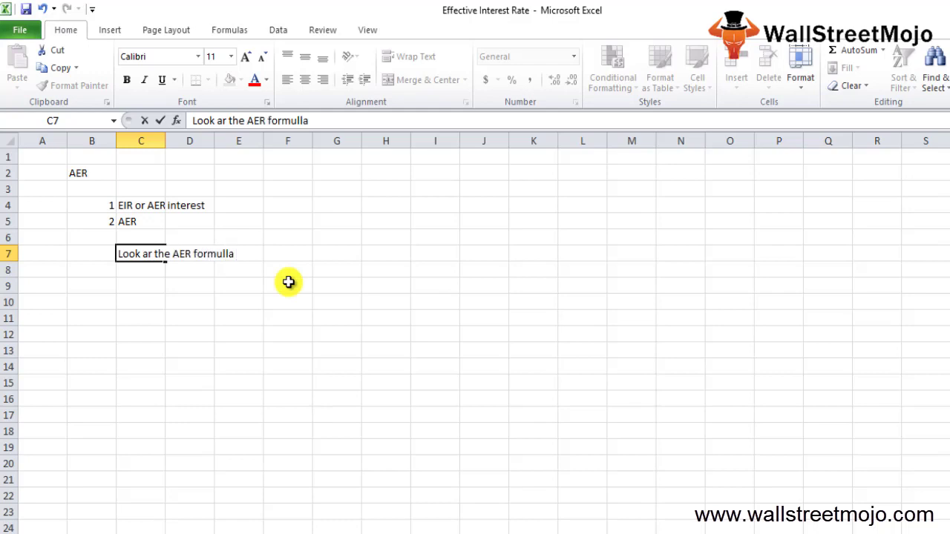
key("Return")
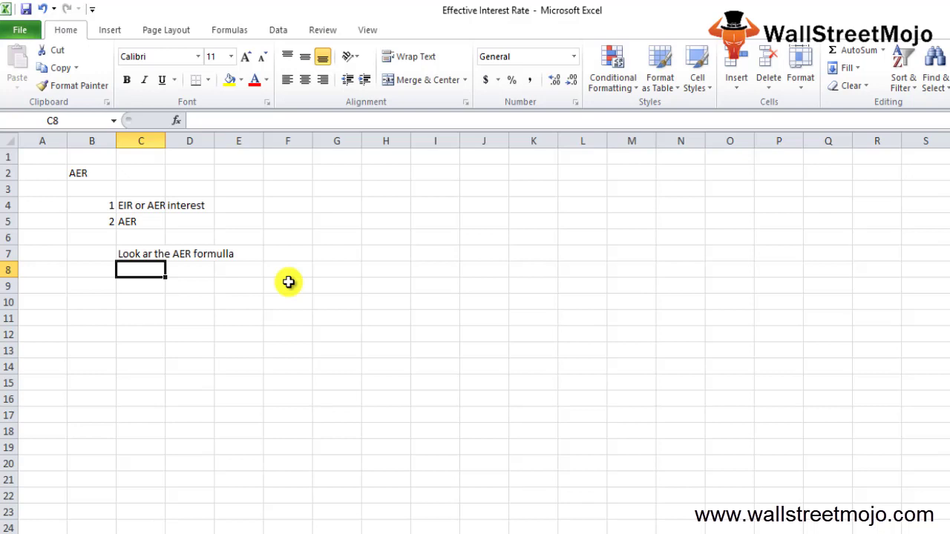
key("Down")
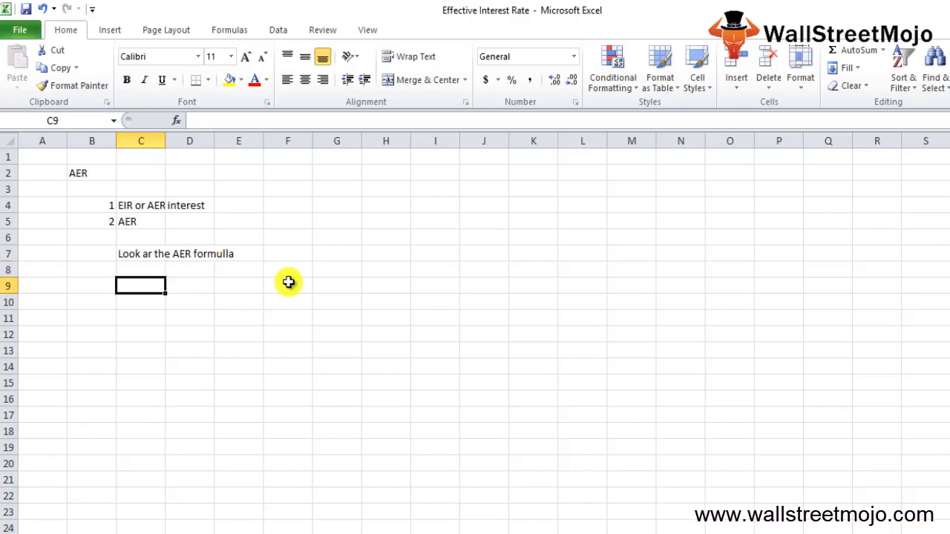
Enter 'ER or EIR' in C9 and the formula text '(1+i/n)^n -1' in D9.
type("ER or ")
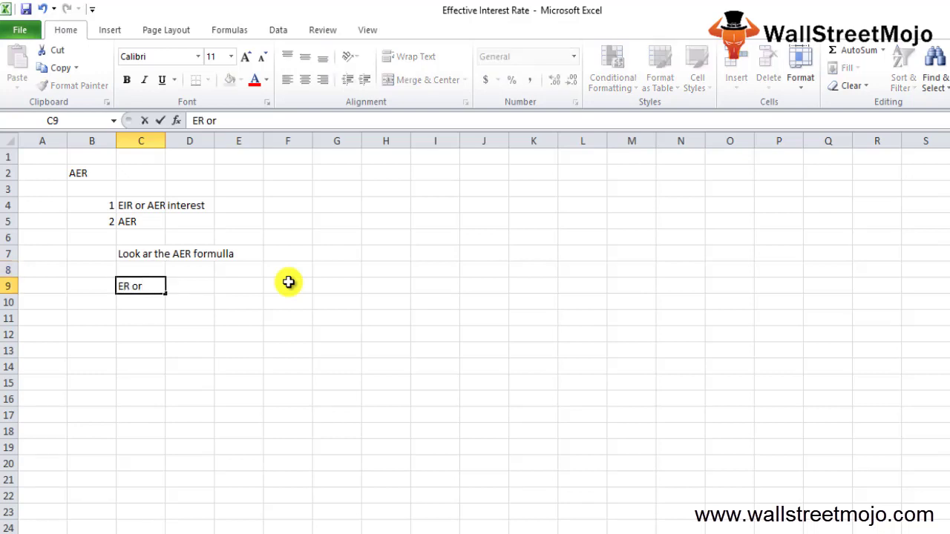
type("EIR")
key("ctrl+Return")
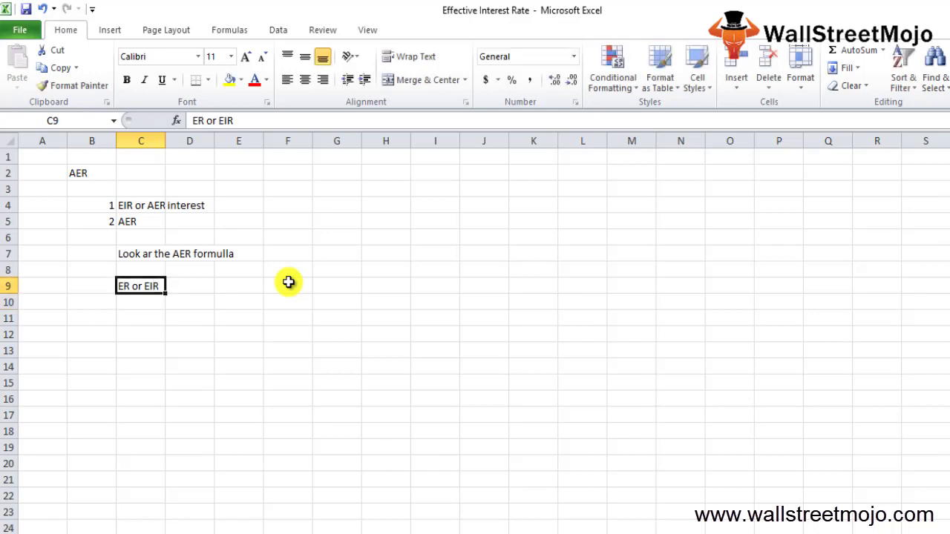
key("Right")
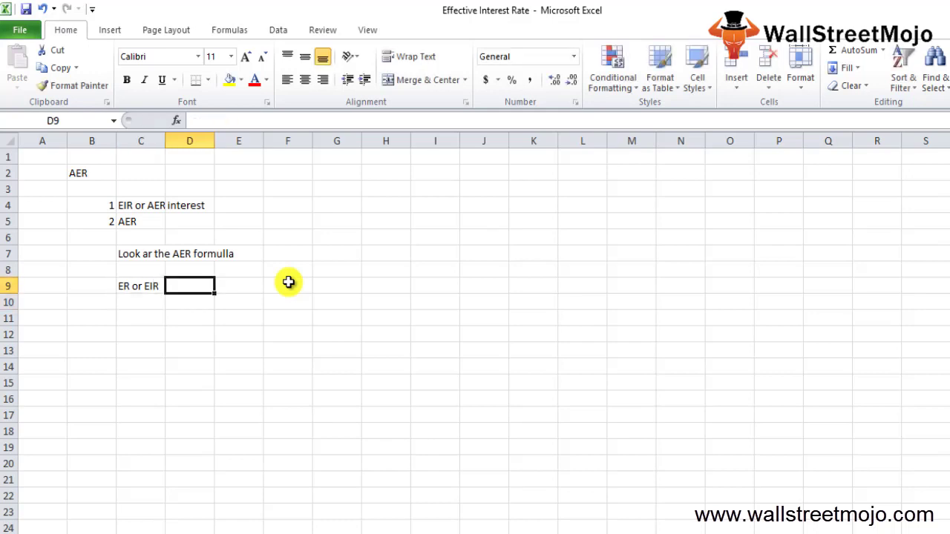
type("(1+i")
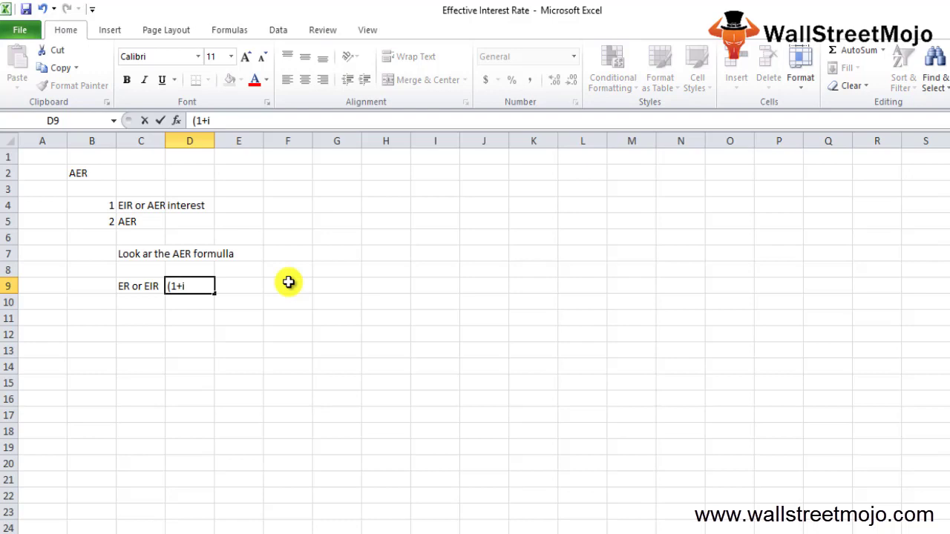
type("/n)^n -1")
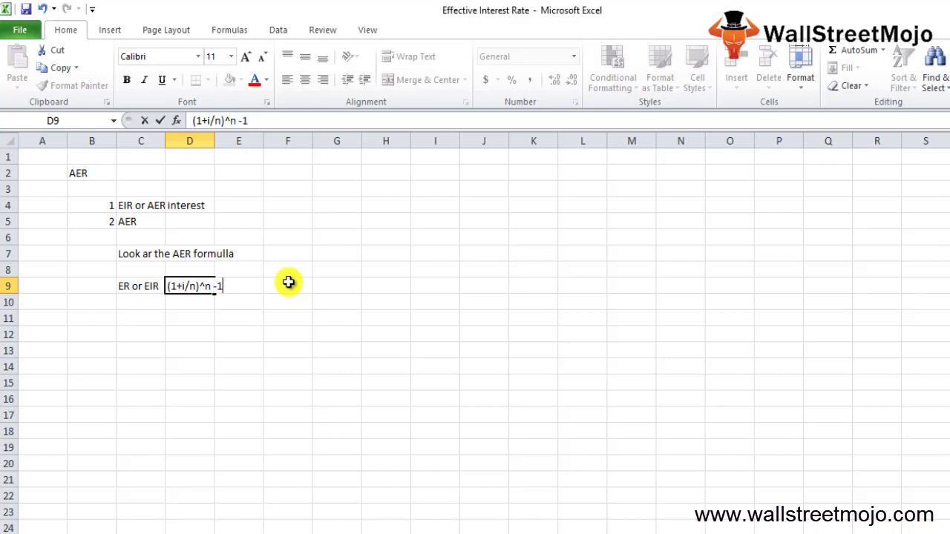
key("Return")
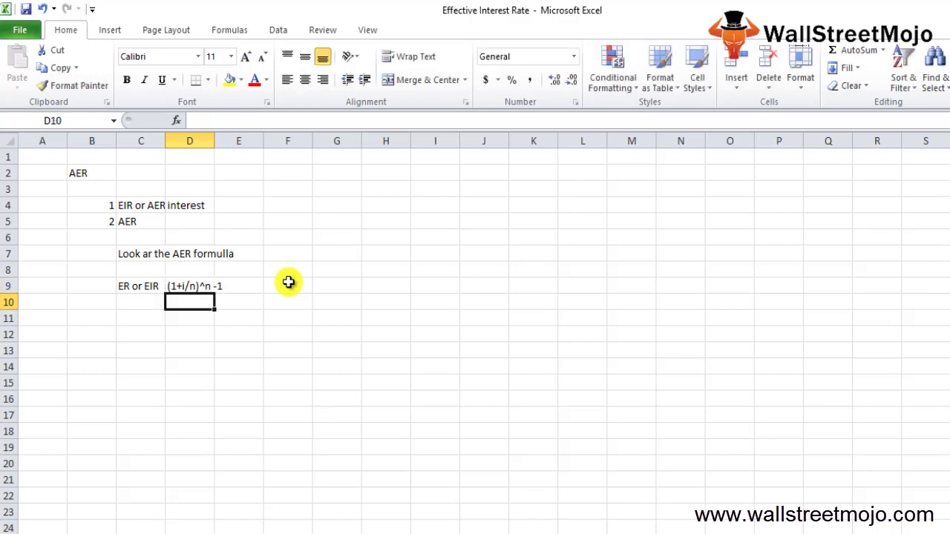
key("Up")
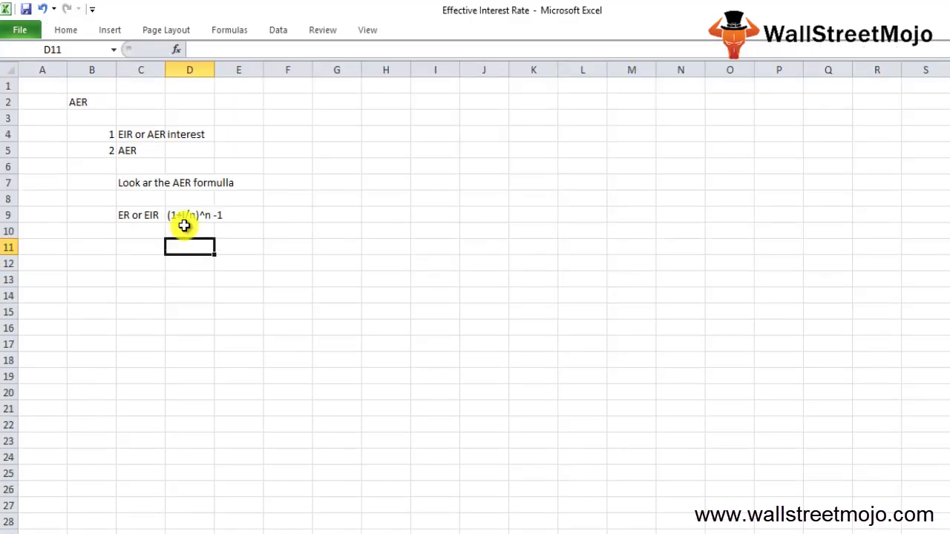
left_click(190, 213)
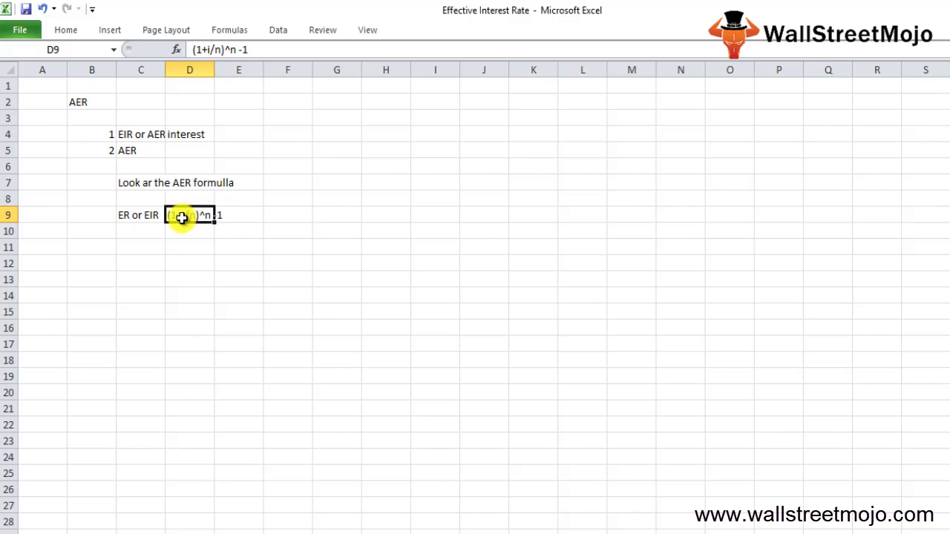
Add the note 'Compunding' in D10 and begin entering 11% in D13.
key("Return")
type("Comp")
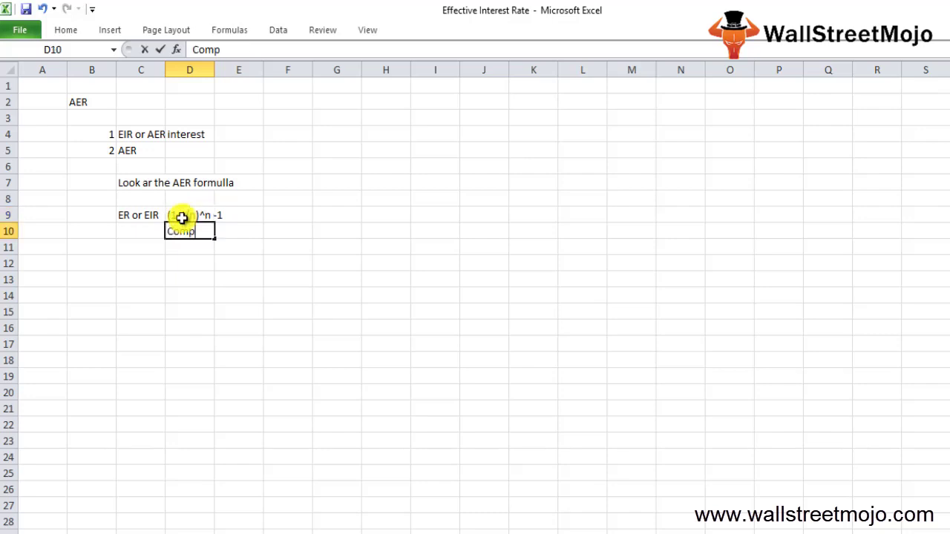
type("undingn")
key("BackSpace")
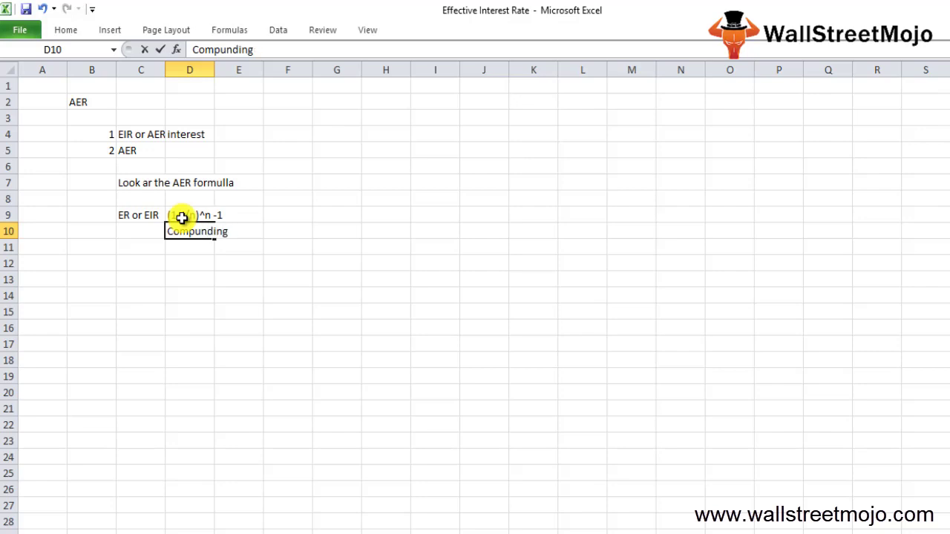
key("Return")
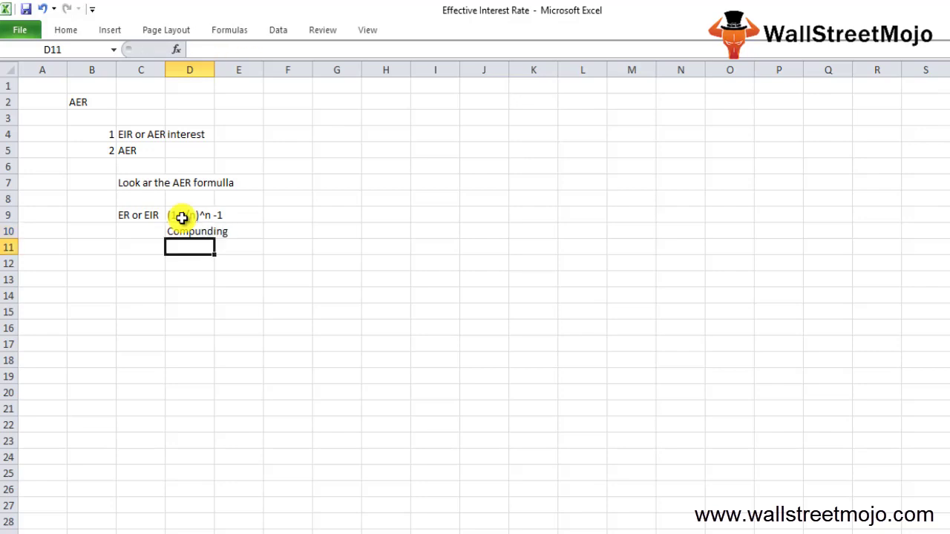
key("Return")
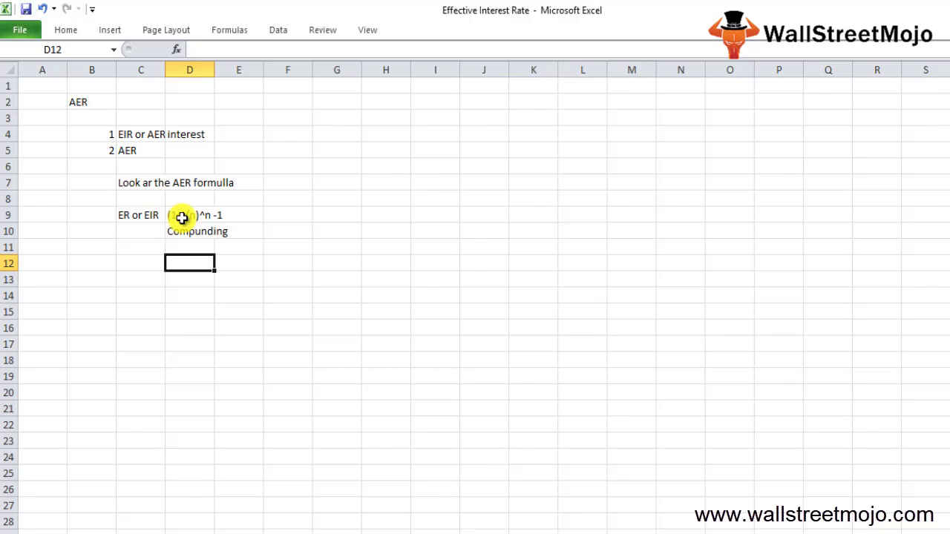
key("Return")
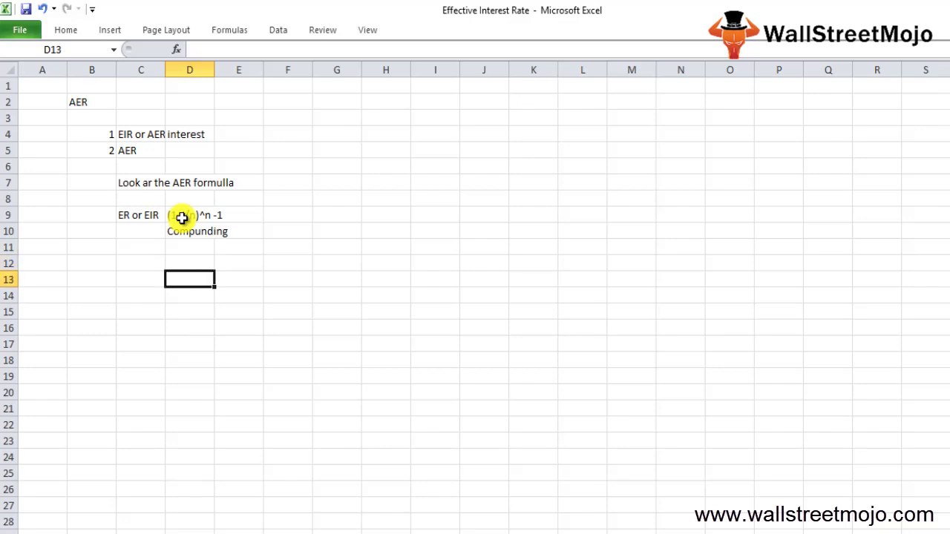
type("11%")
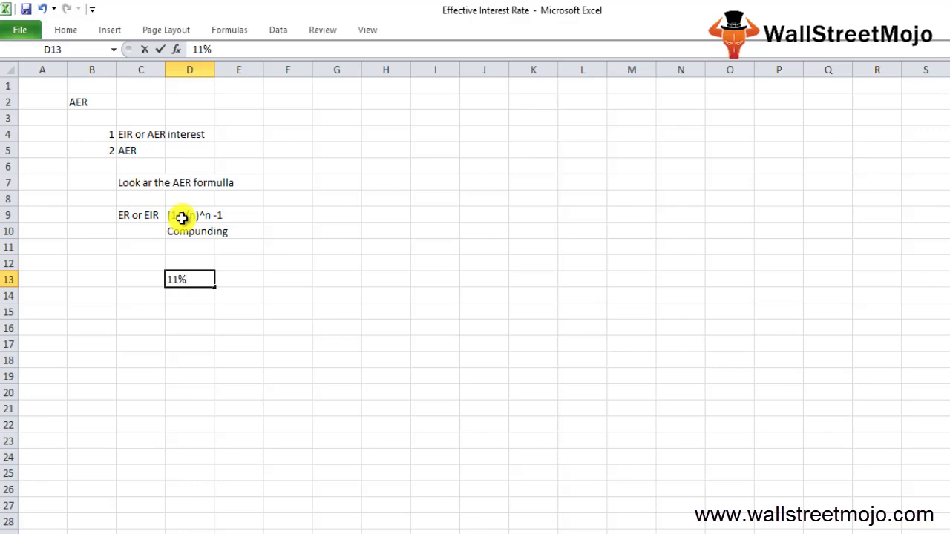
Commit 11% in D13 and enter '4 times' in D14.
key("Return")
type("4 tim")
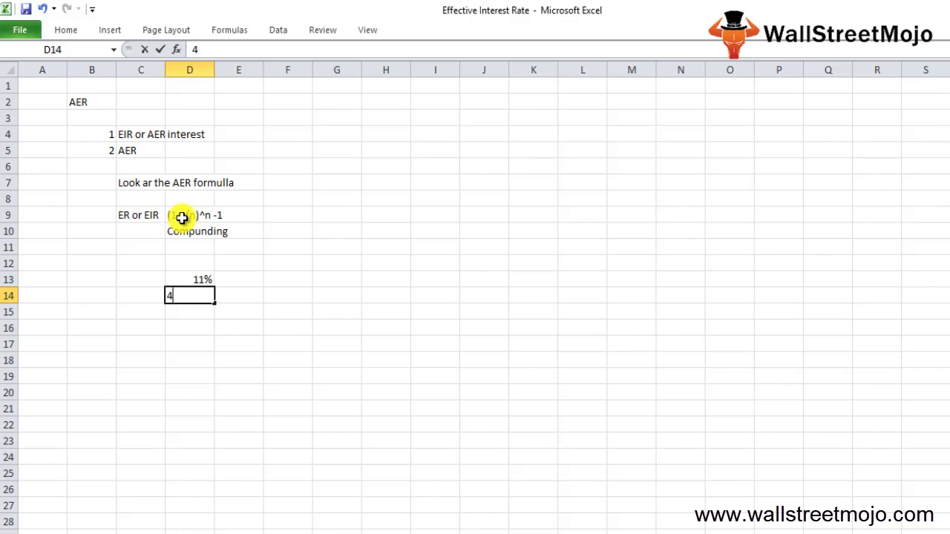
key("BackSpace")
type("mes")
key("Return")
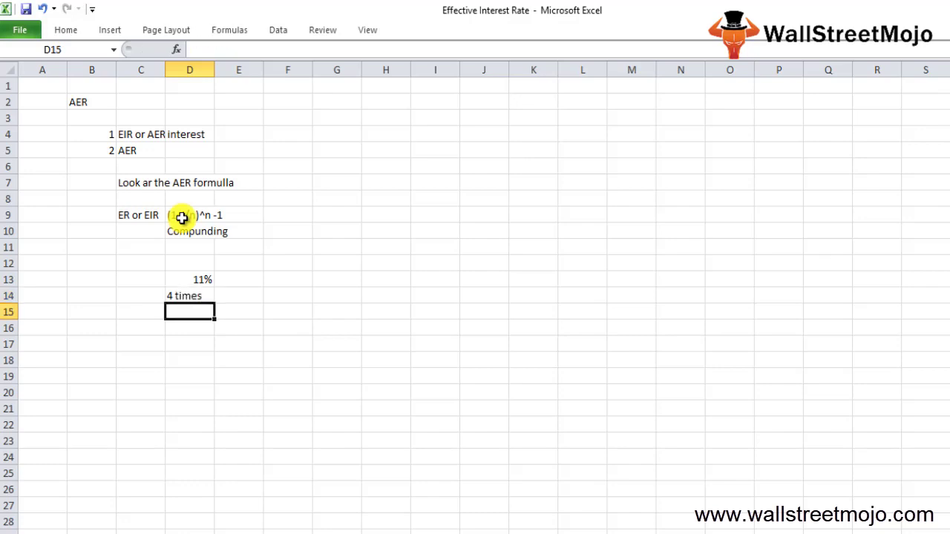
Calculate the effective rate in D15 with =(1+0.11/4)^4-1, then reopen it for editing.
key("Up")
key("Up")
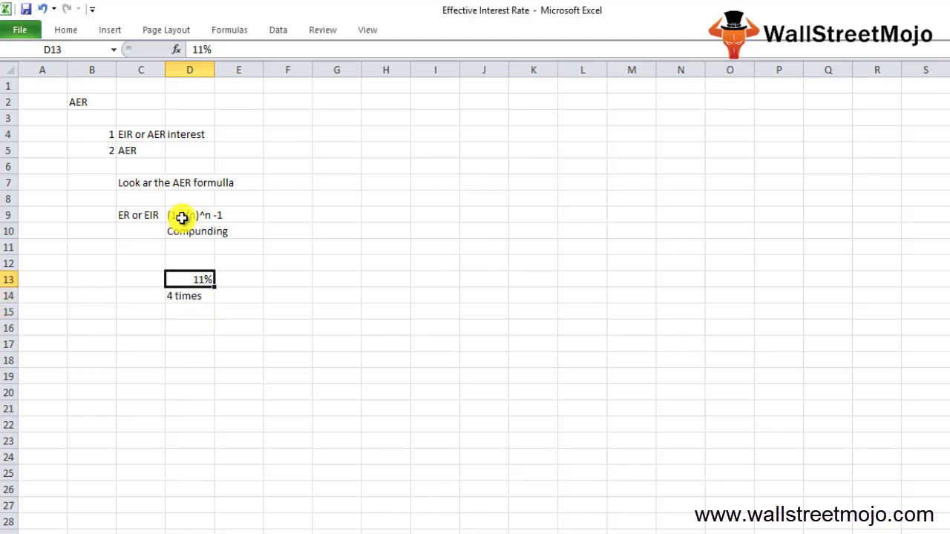
key("Down")
key("Down")
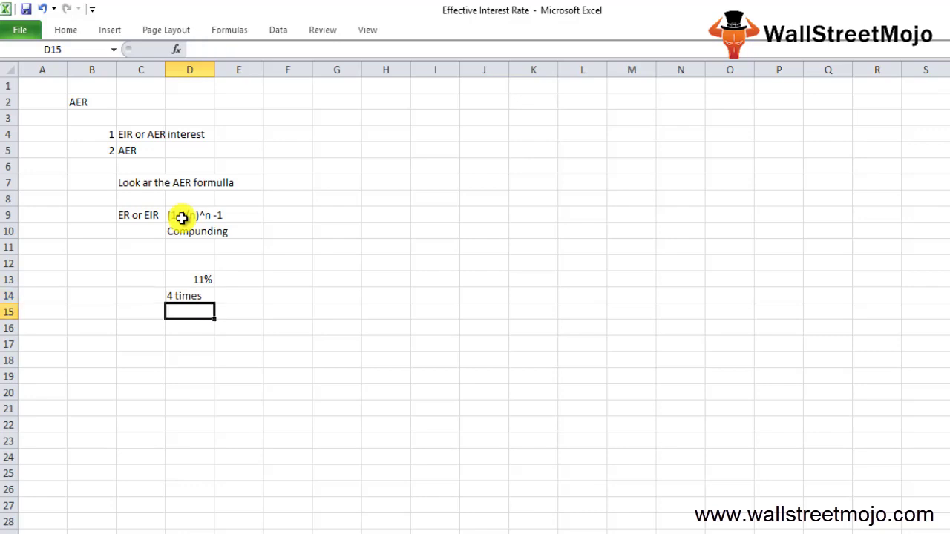
type("=(")
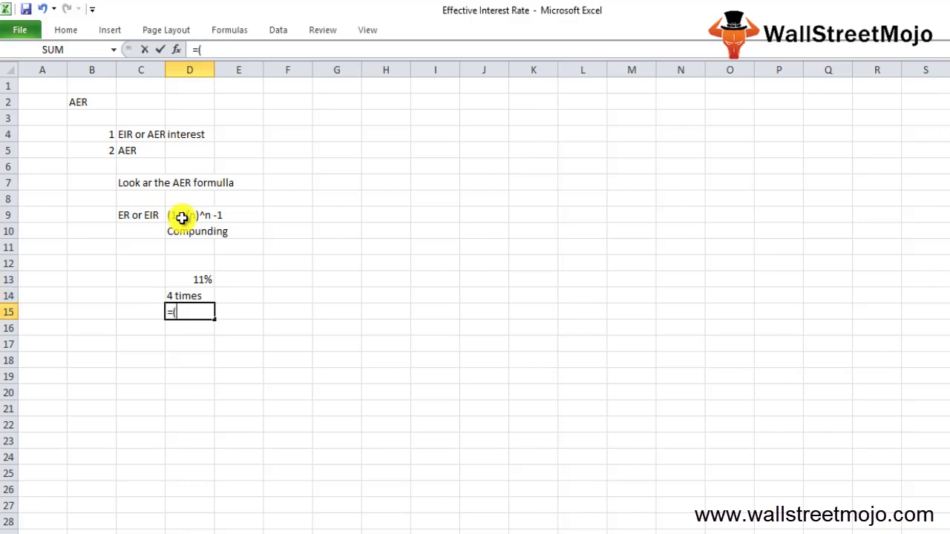
type("1+0.11/4")
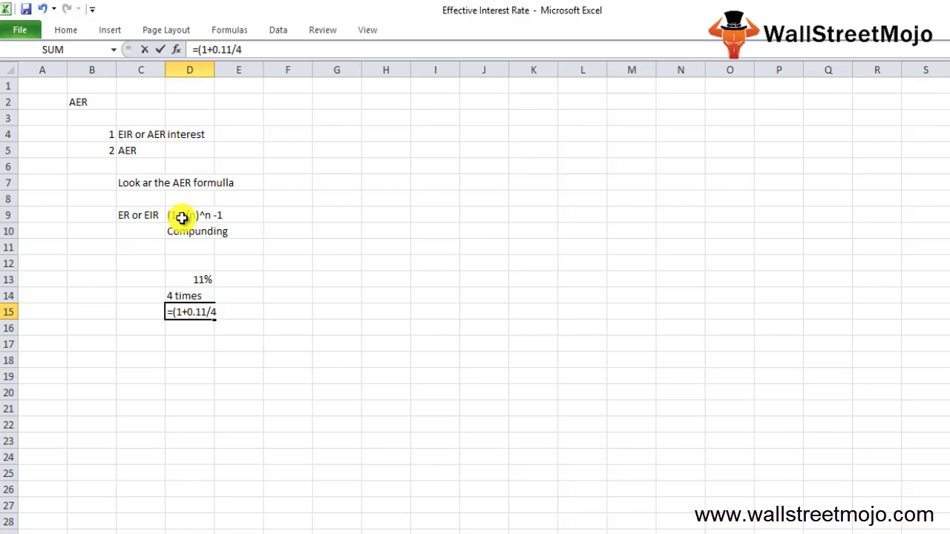
type(")^4-1")
key("Return")
key("Up")
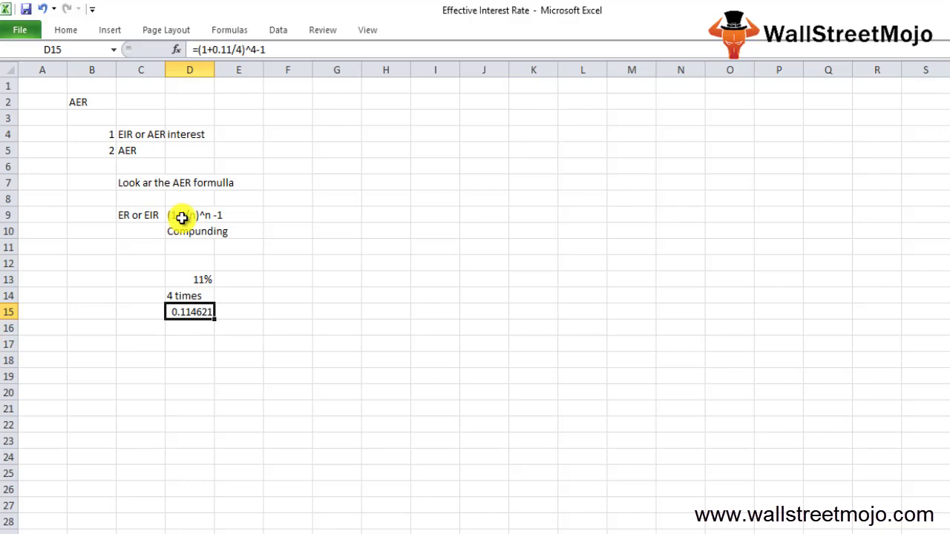
key("Up")
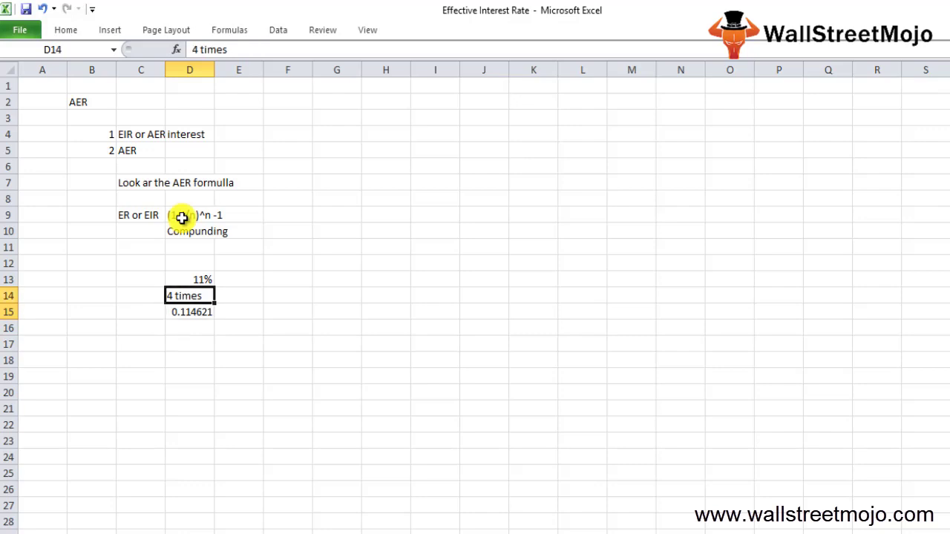
key("Down")
key("F2")
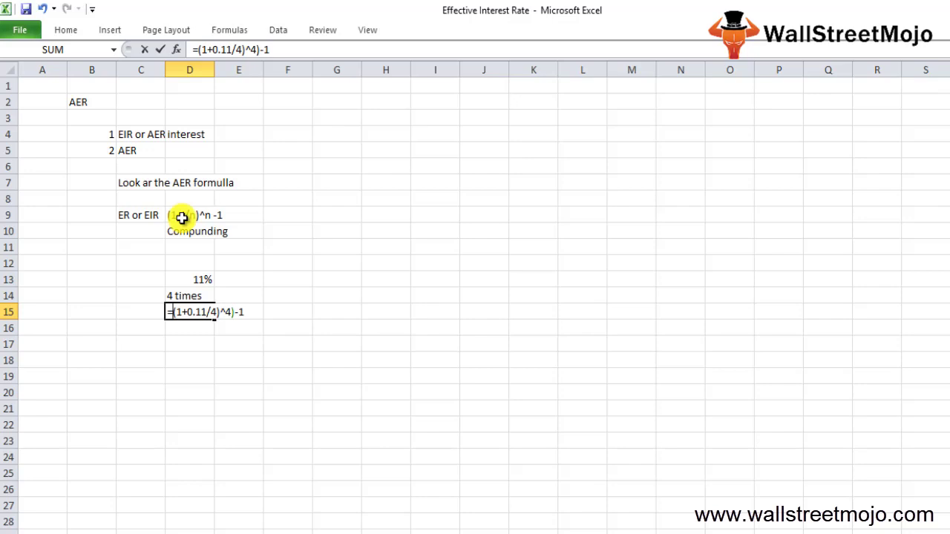
Add an opening bracket to D15's formula, then delete the D15 result.
type("(")
key("Return")
key("Up")
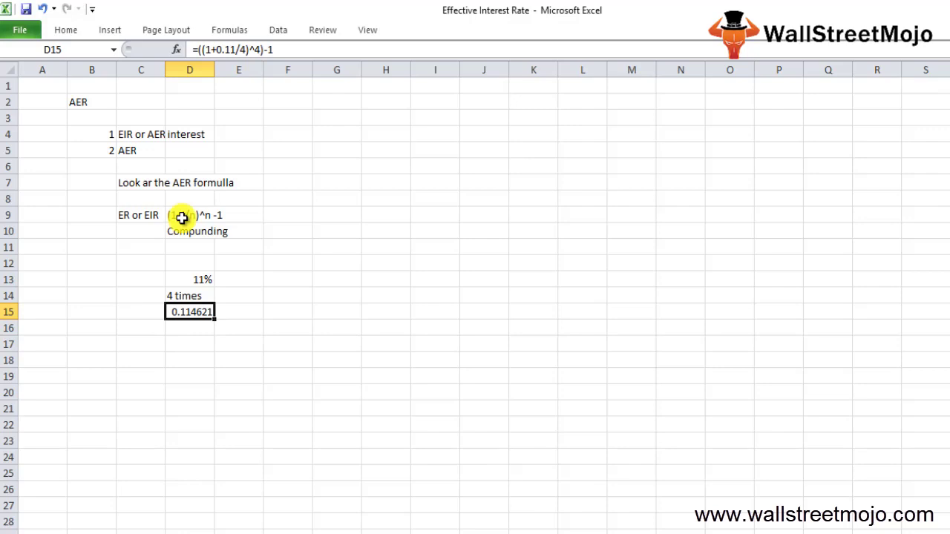
key("Delete")
key("Down")
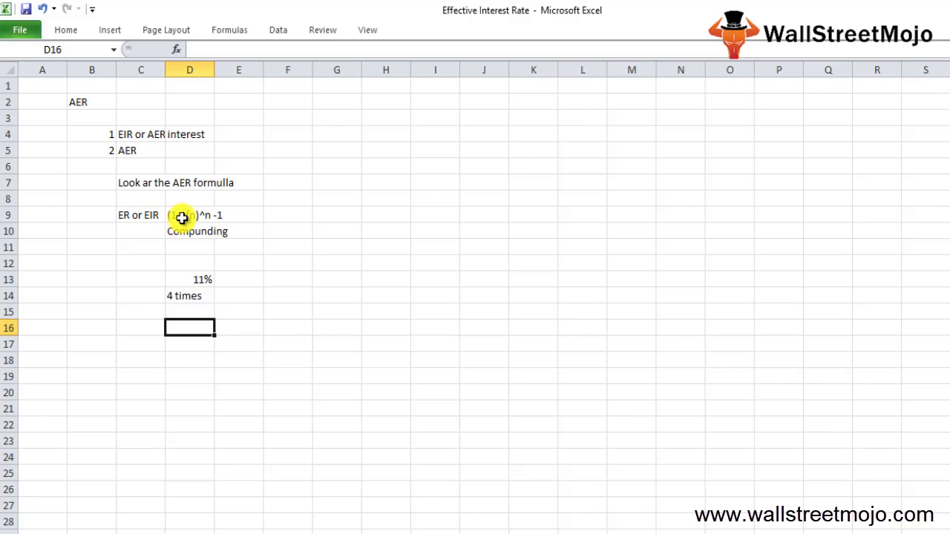
key("Down")
key("Down")
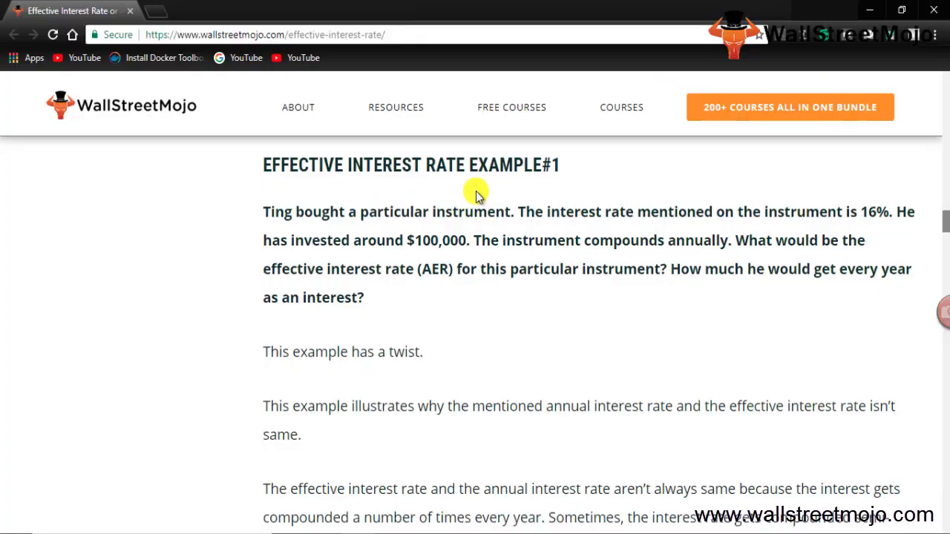
Highlight Example #1's key facts: 16% rate, $100,000 invested, compounded annually, and its questions.
left_click_drag(478, 165, 592, 169)
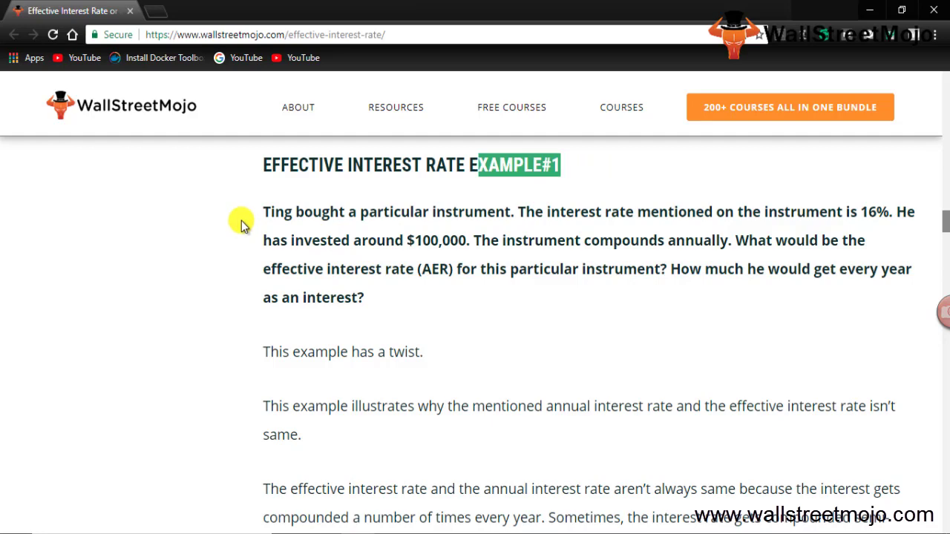
left_click_drag(267, 210, 294, 209)
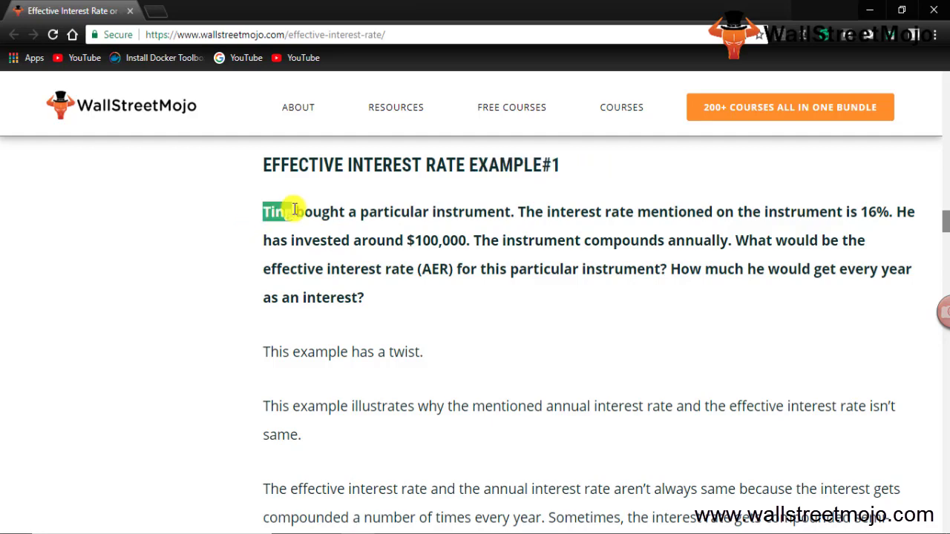
left_click_drag(438, 212, 546, 211)
left_click_drag(866, 211, 893, 212)
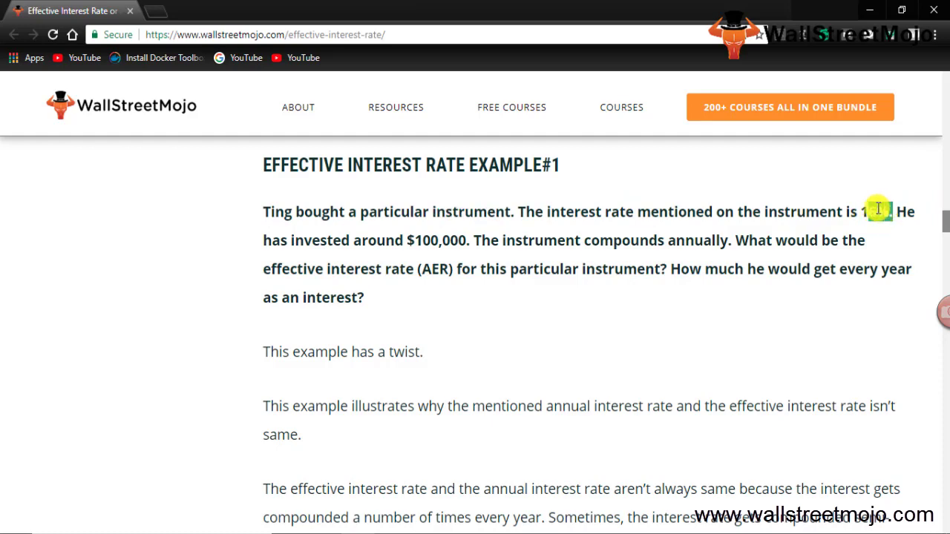
left_click_drag(403, 239, 475, 242)
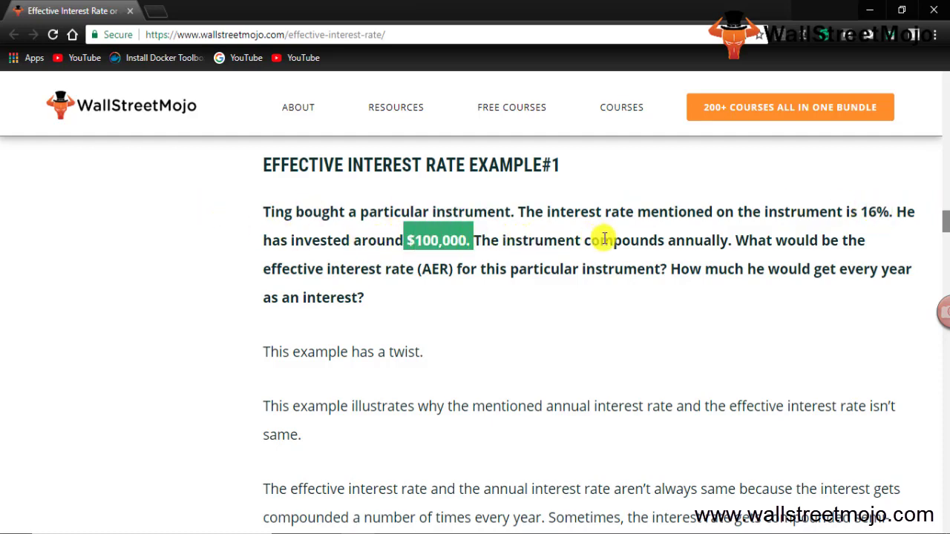
left_click_drag(585, 242, 724, 223)
left_click_drag(418, 269, 502, 271)
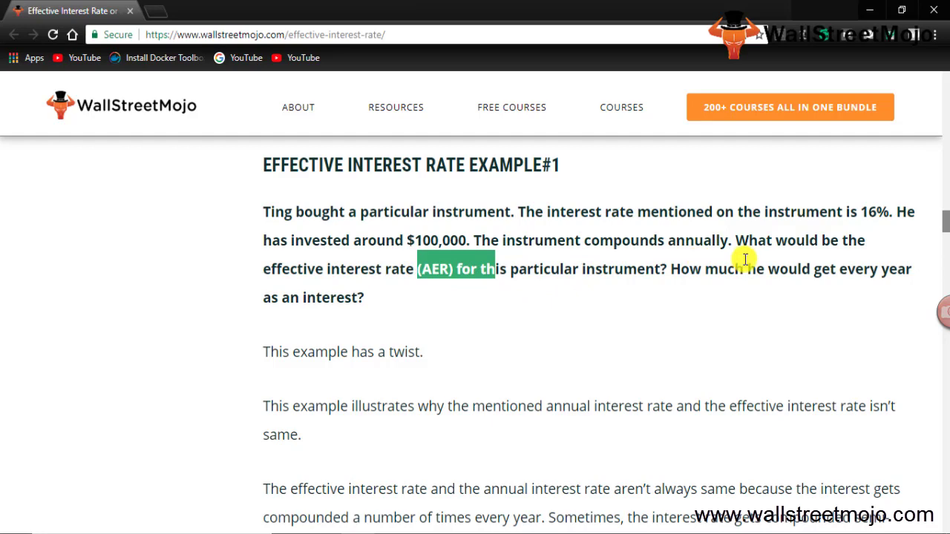
left_click_drag(788, 271, 906, 270)
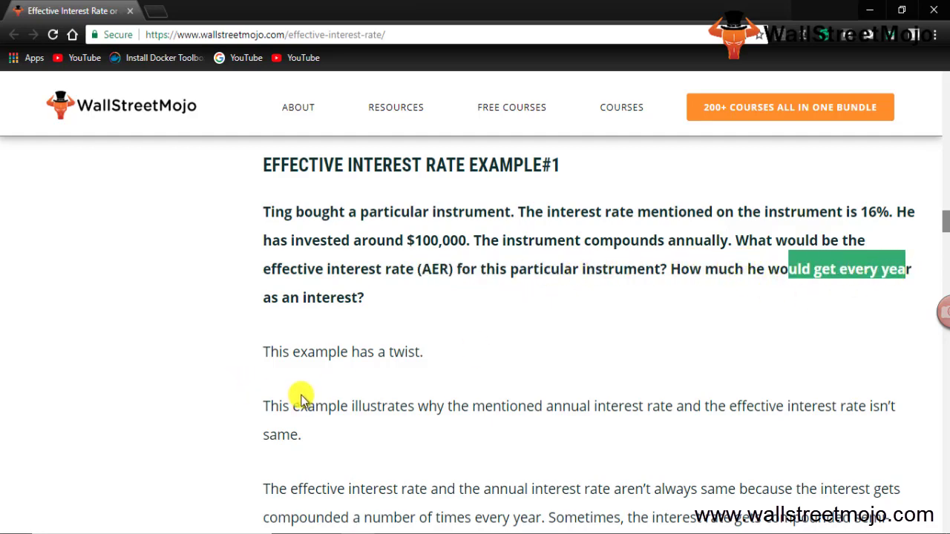
Highlight the annual versus effective rate point and scroll to the worked calculation.
scroll(302, 399, "down", 2)
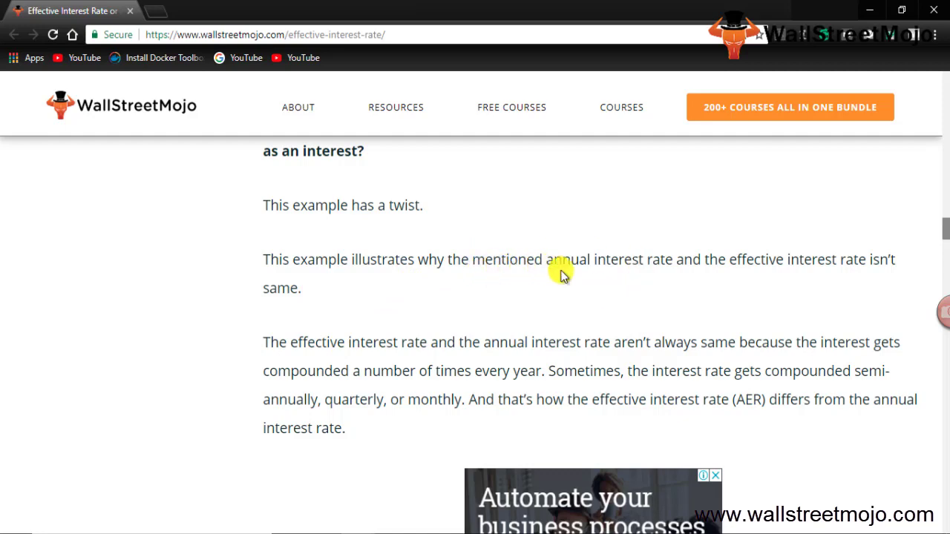
left_click_drag(563, 265, 764, 264)
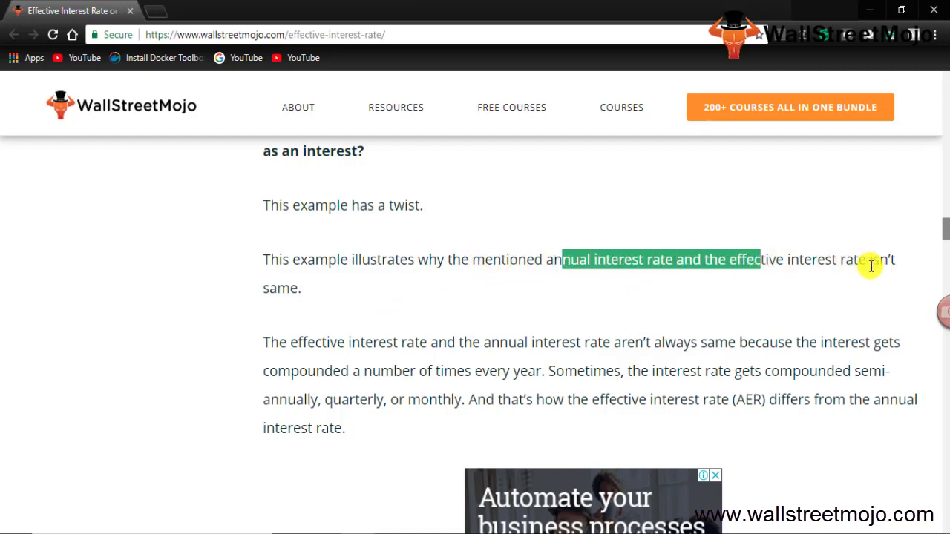
scroll(194, 281, "down", 6)
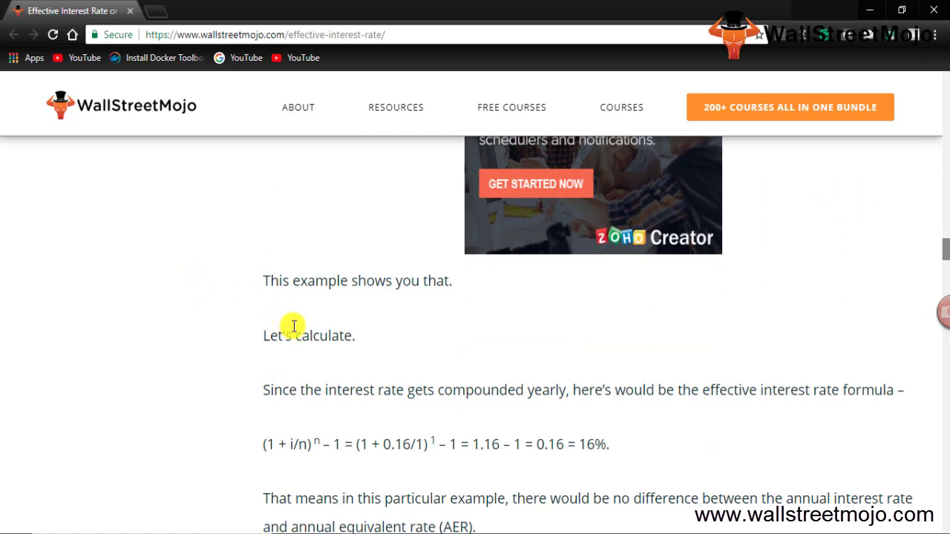
Highlight the yearly-compounding explanation and the 16% rate in Example #1.
scroll(312, 300, "up", 1)
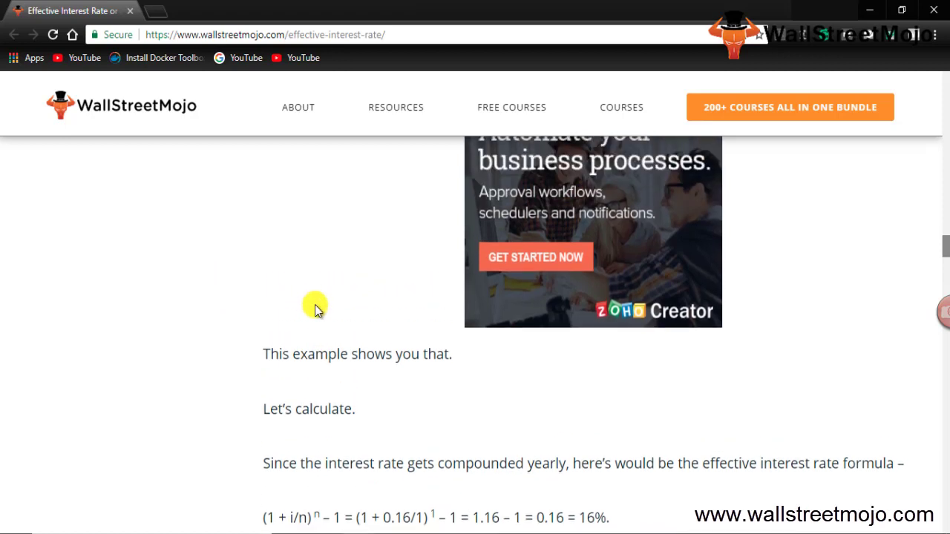
scroll(282, 330, "down", 1)
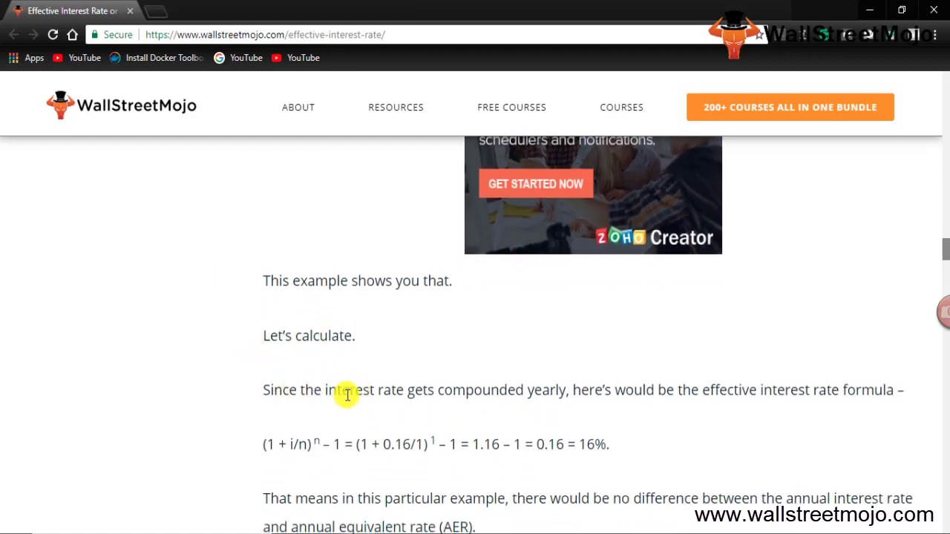
left_click_drag(337, 391, 572, 396)
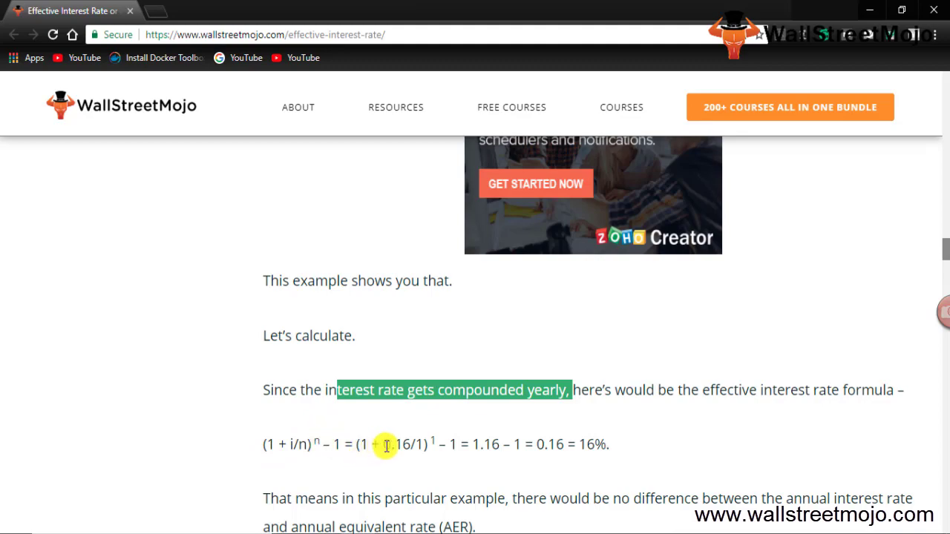
scroll(383, 445, "up", 5)
scroll(735, 278, "down", 3)
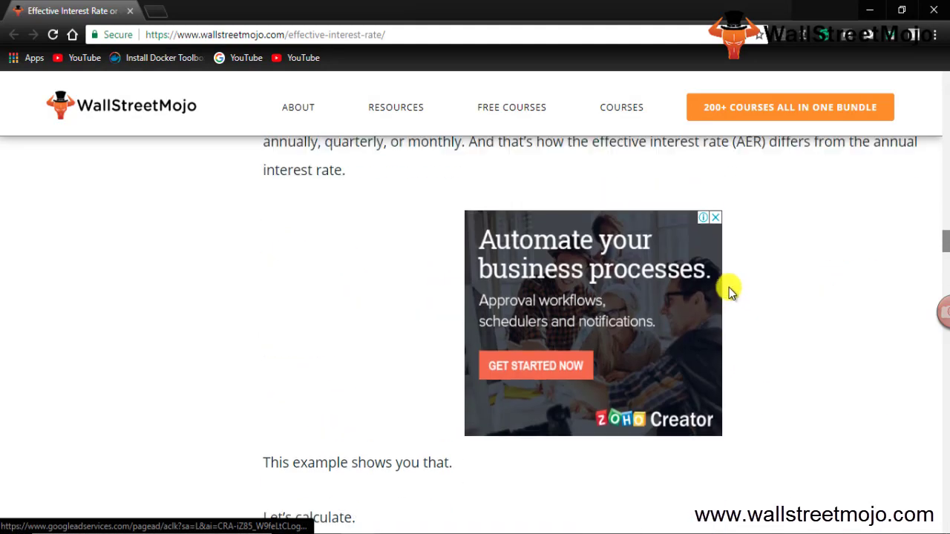
scroll(723, 280, "up", 5)
scroll(601, 282, "up", 1)
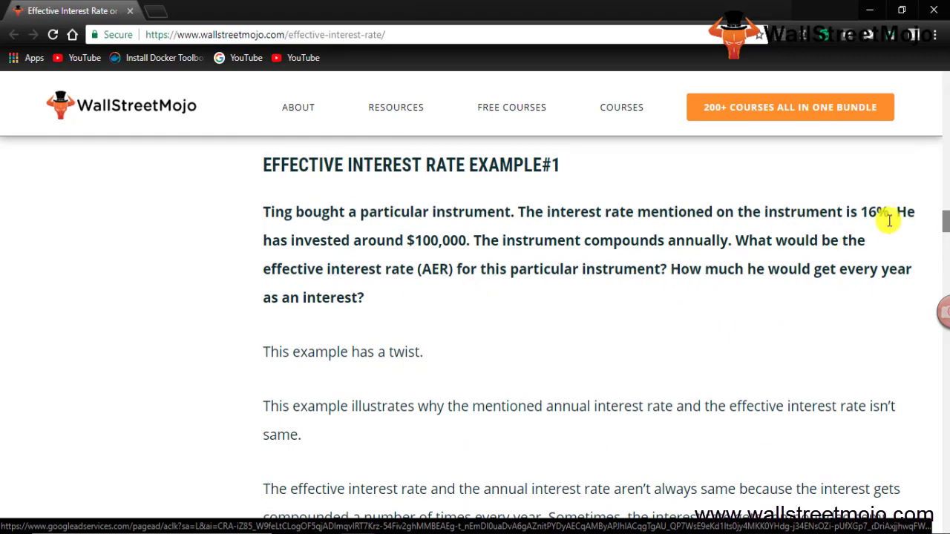
left_click_drag(854, 213, 888, 213)
Highlight that the rates don't differ and the $16,000 yearly interest, then reach Example #2.
scroll(371, 354, "down", 8)
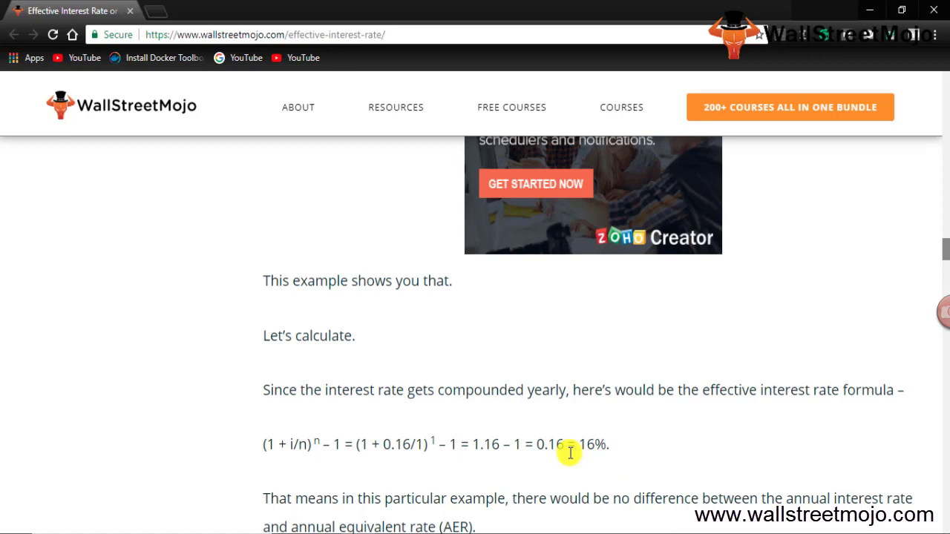
scroll(414, 504, "down", 1)
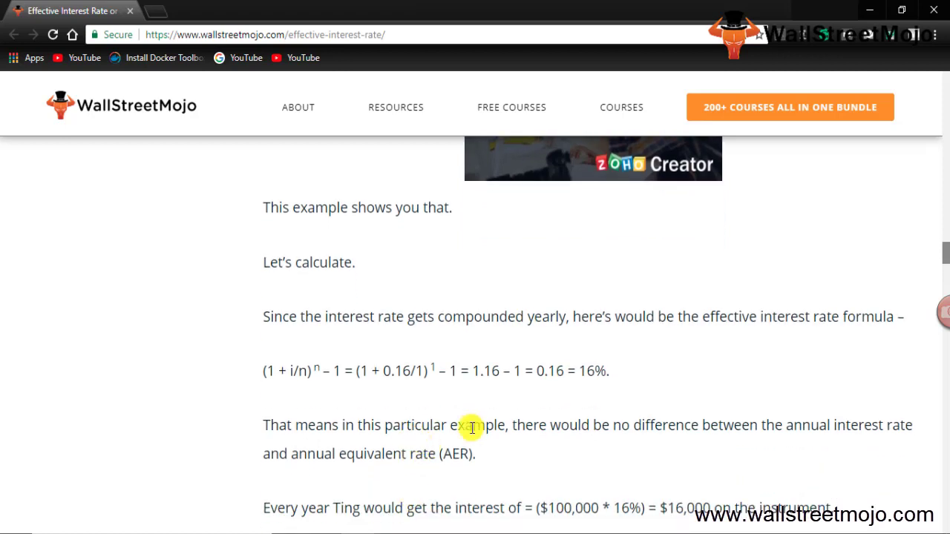
left_click_drag(598, 424, 801, 424)
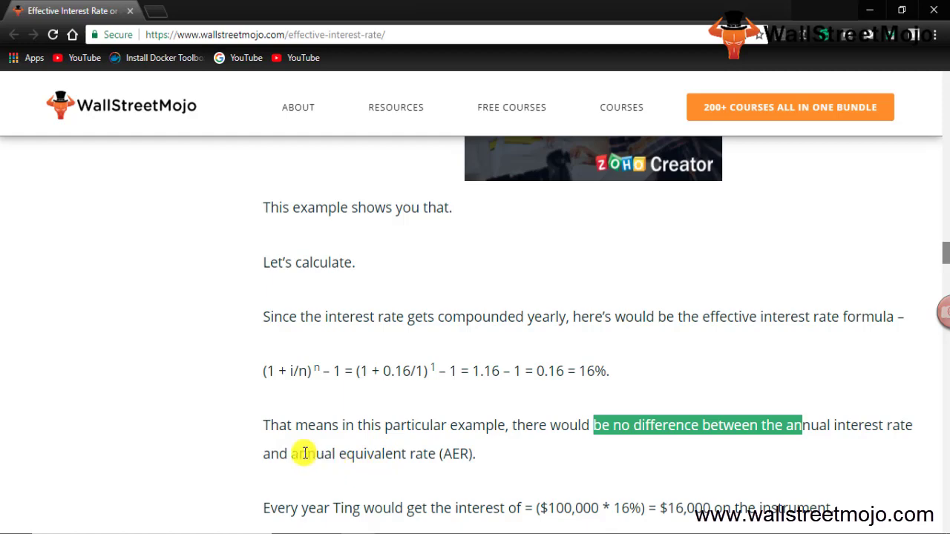
left_click_drag(304, 453, 492, 456)
scroll(401, 475, "down", 2)
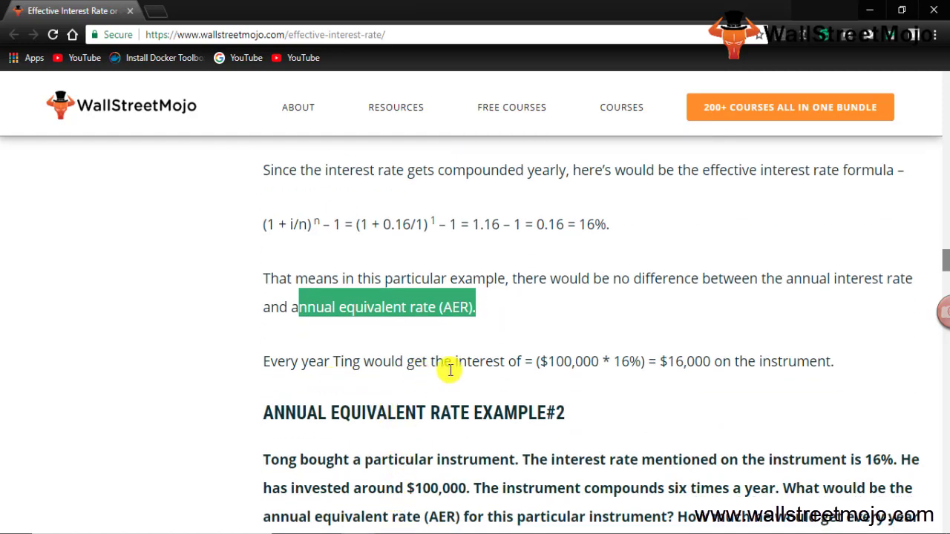
left_click_drag(449, 367, 854, 366)
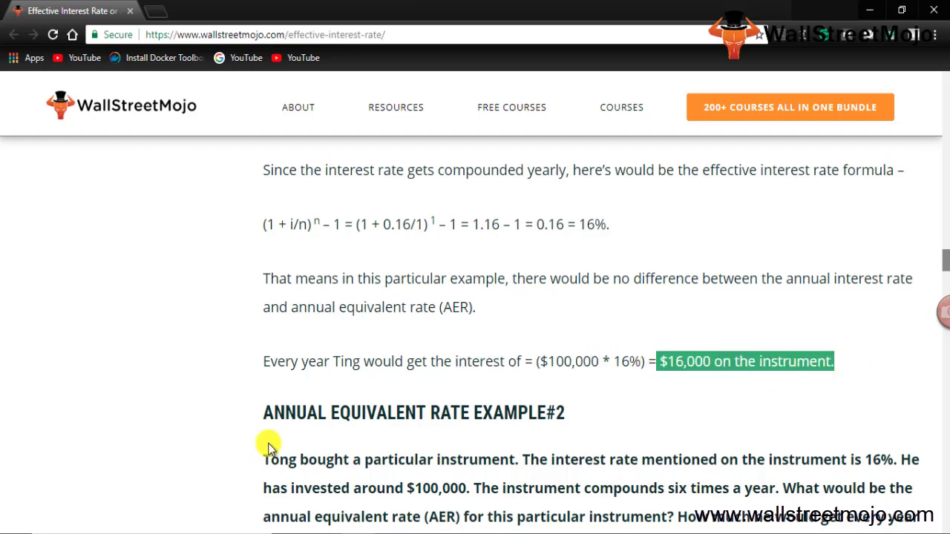
scroll(267, 443, "down", 2)
left_click_drag(475, 268, 542, 269)
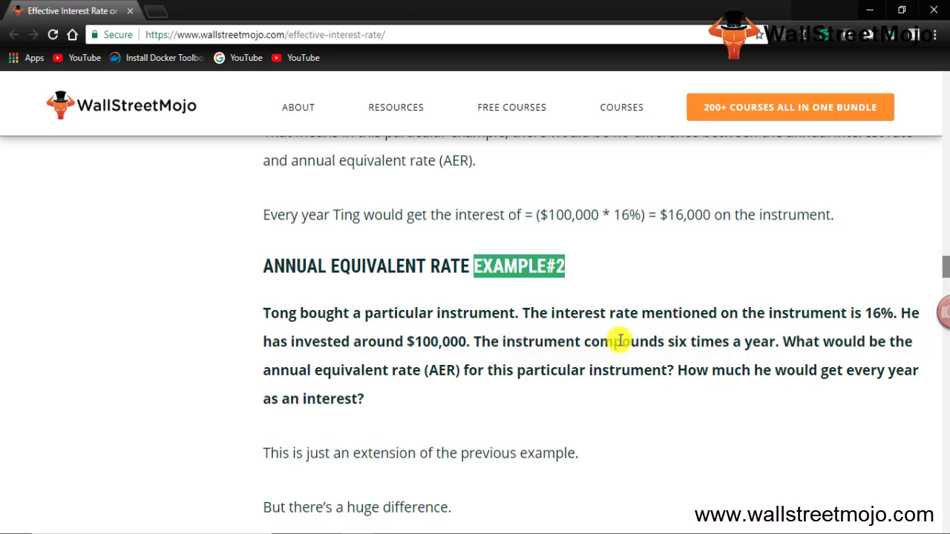
Highlight the six-times-a-year compounding text and the AER question in Example#2.
left_click_drag(658, 342, 777, 348)
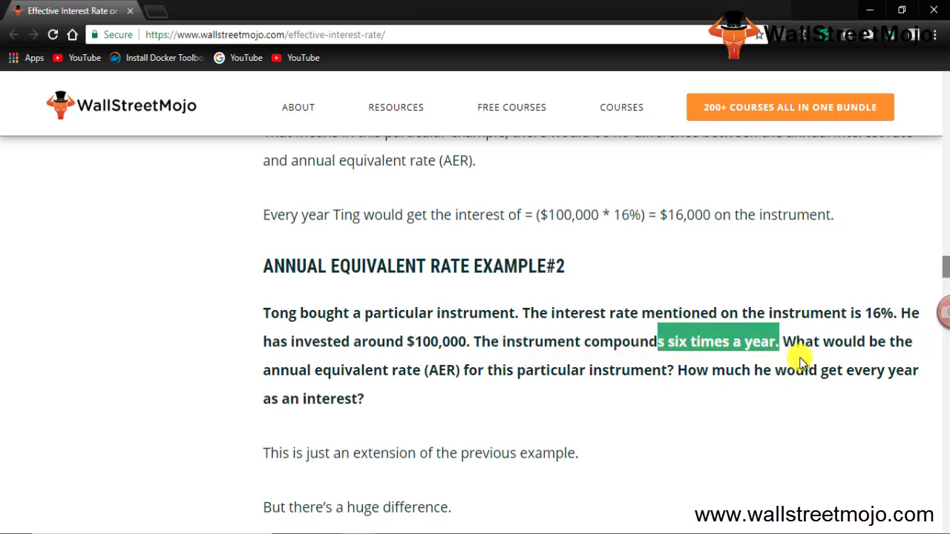
left_click_drag(429, 370, 502, 370)
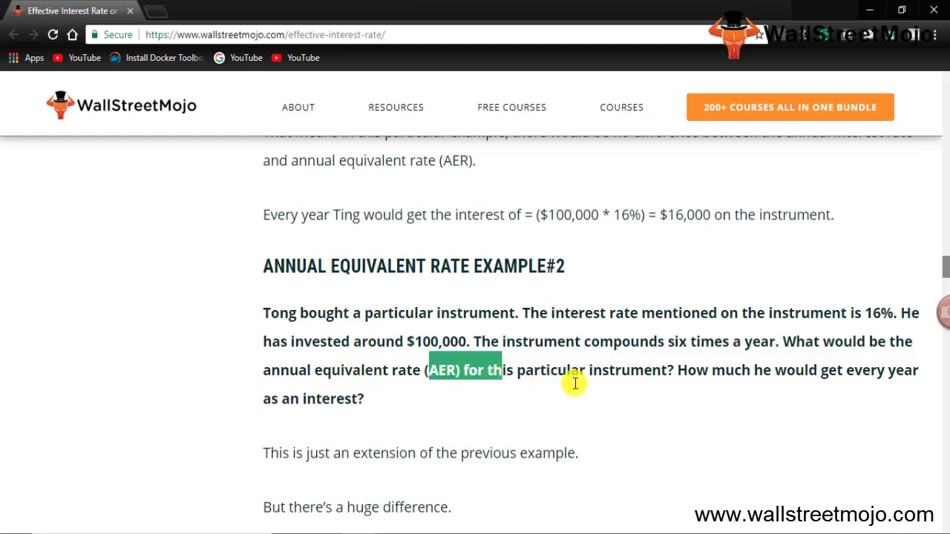
left_click_drag(737, 388, 869, 388)
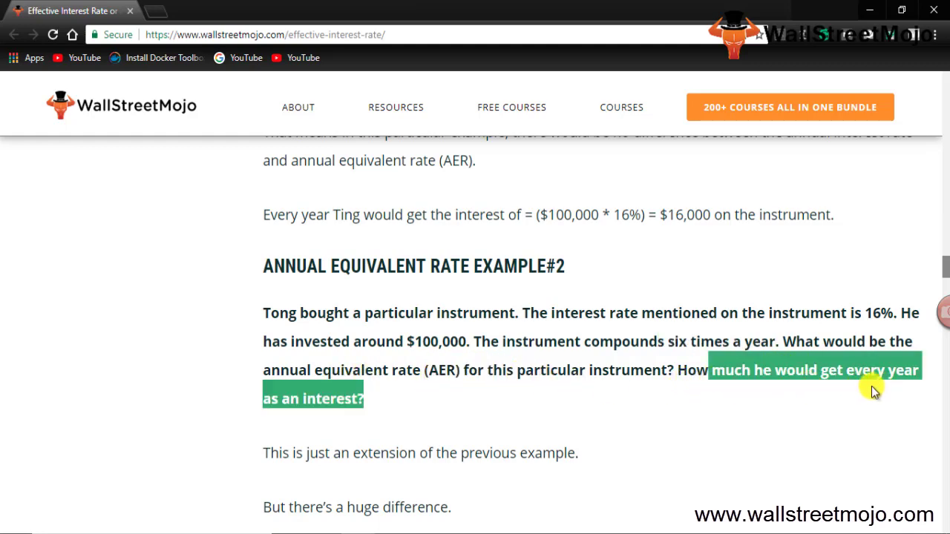
scroll(399, 388, "down", 4)
scroll(399, 391, "up", 1)
scroll(399, 391, "up", 1)
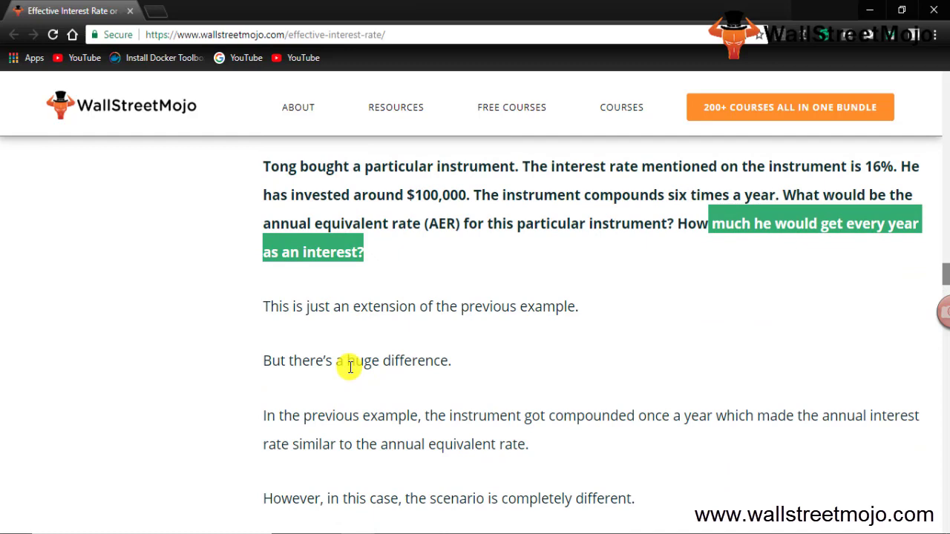
scroll(346, 364, "down", 1)
scroll(353, 229, "up", 2)
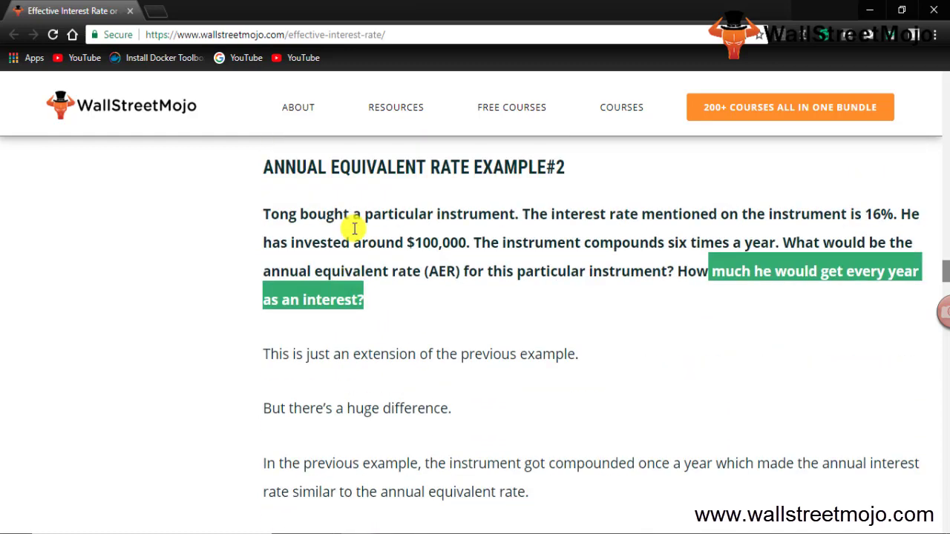
scroll(331, 426, "down", 1)
scroll(331, 380, "down", 2)
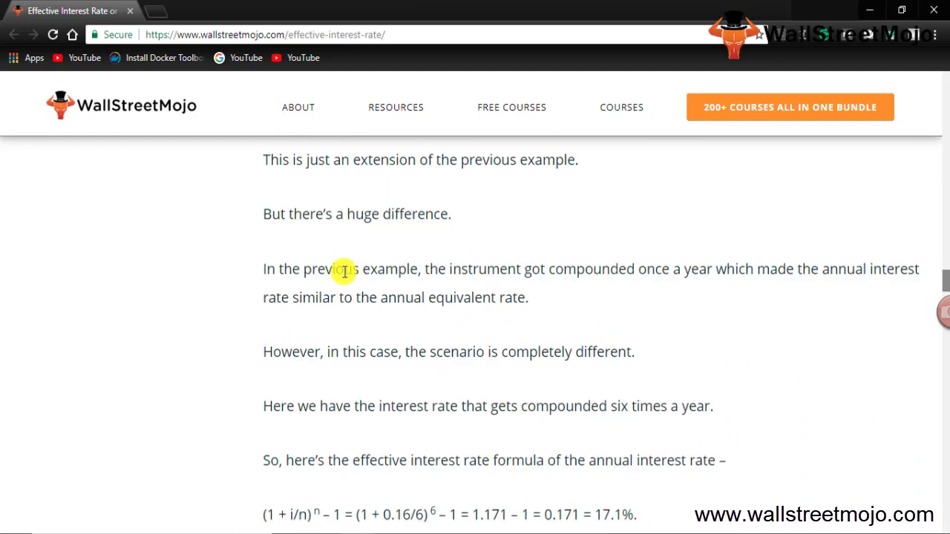
Highlight the huge-difference remark, why earlier rates matched, and 0.16/6 in the six-times formula.
left_click_drag(353, 159, 427, 159)
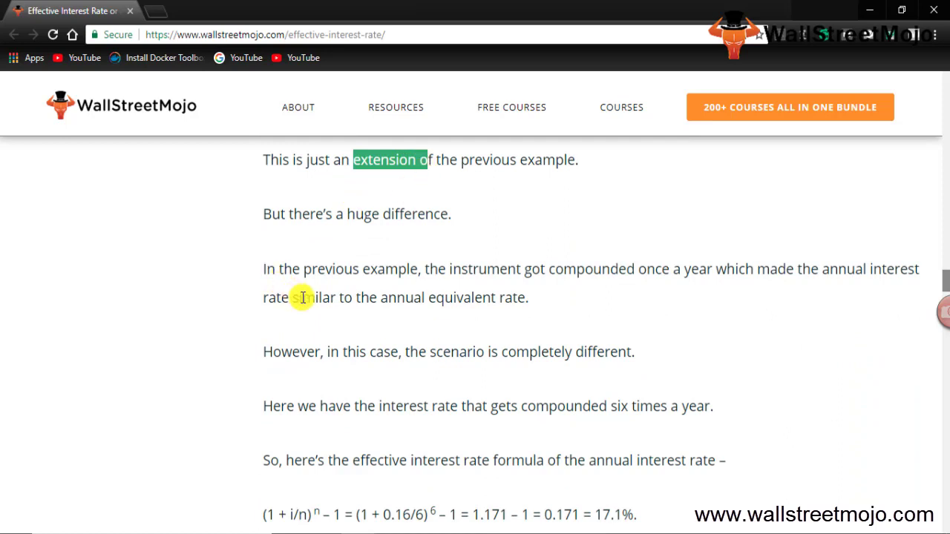
left_click_drag(347, 214, 509, 208)
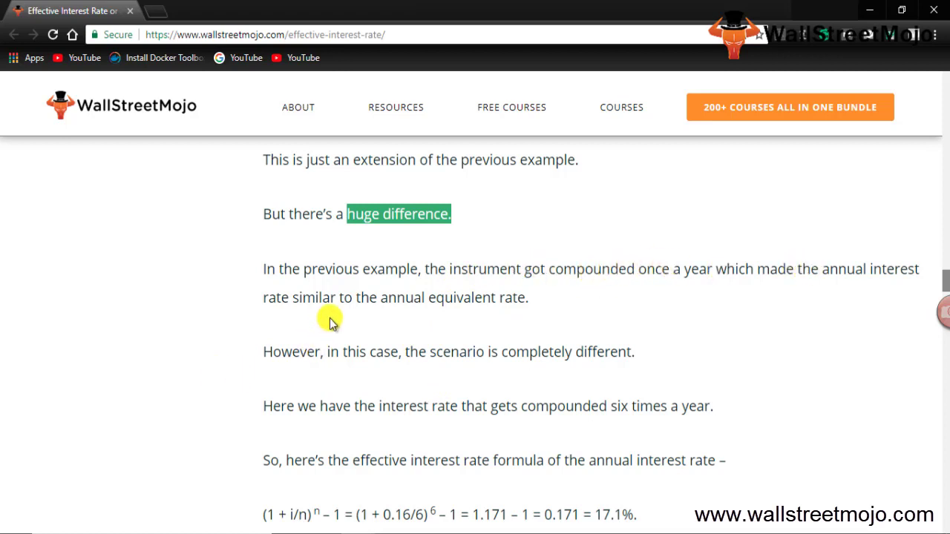
left_click_drag(267, 297, 568, 307)
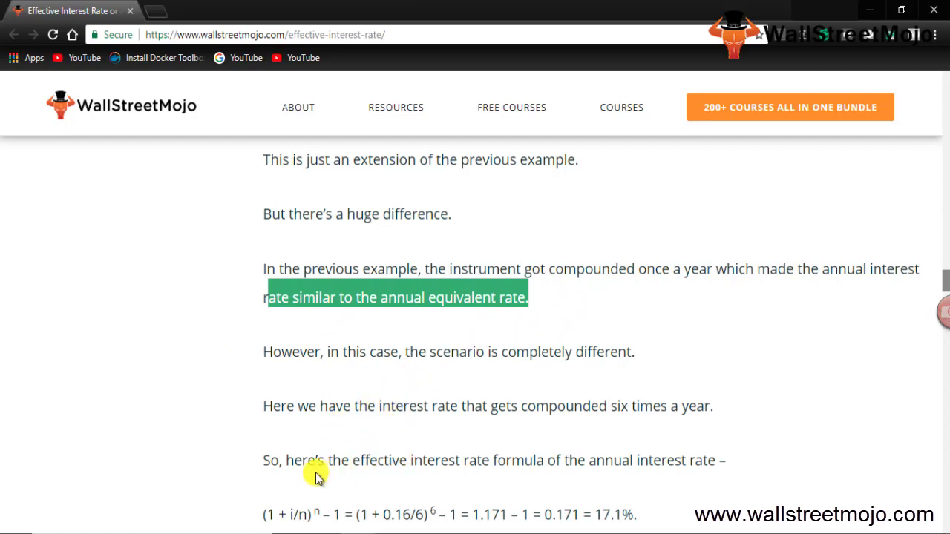
left_click_drag(283, 460, 726, 461)
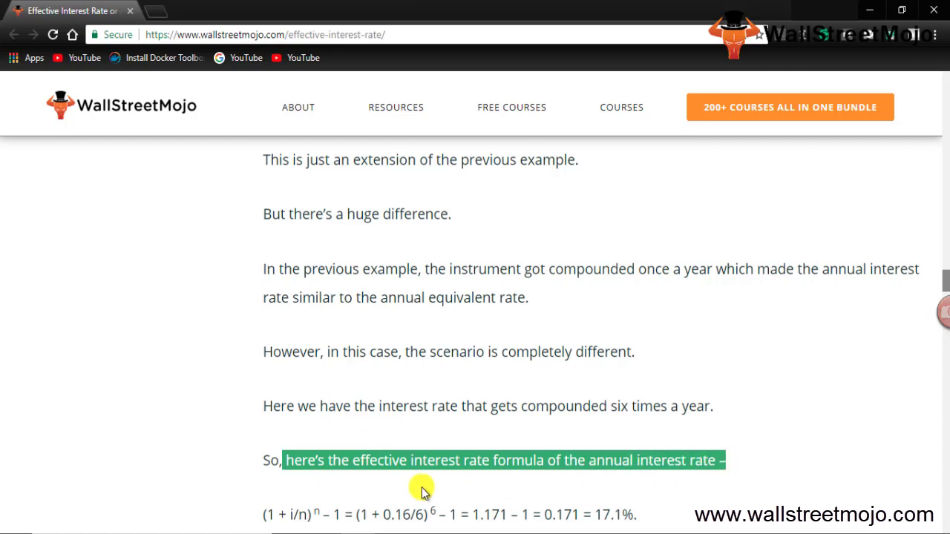
scroll(373, 486, "down", 1)
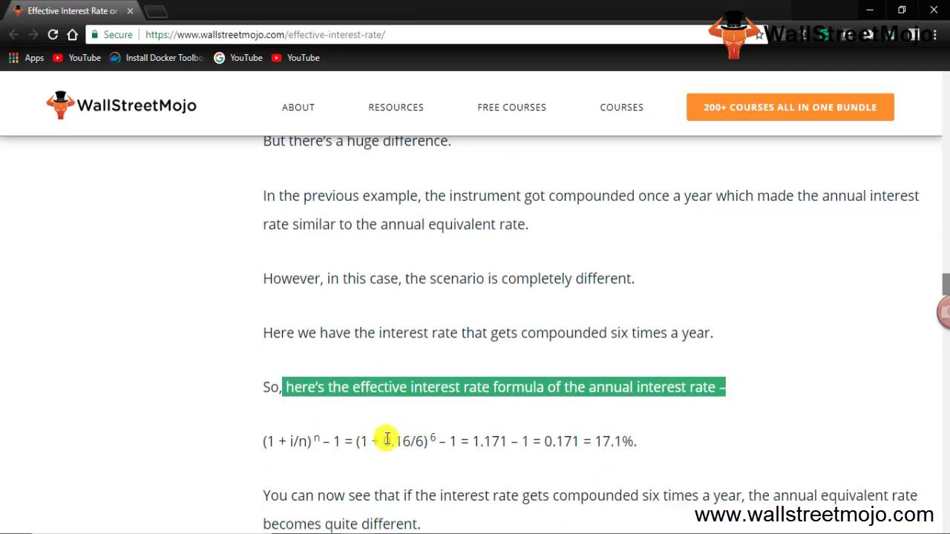
left_click_drag(384, 439, 411, 441)
left_click(421, 443)
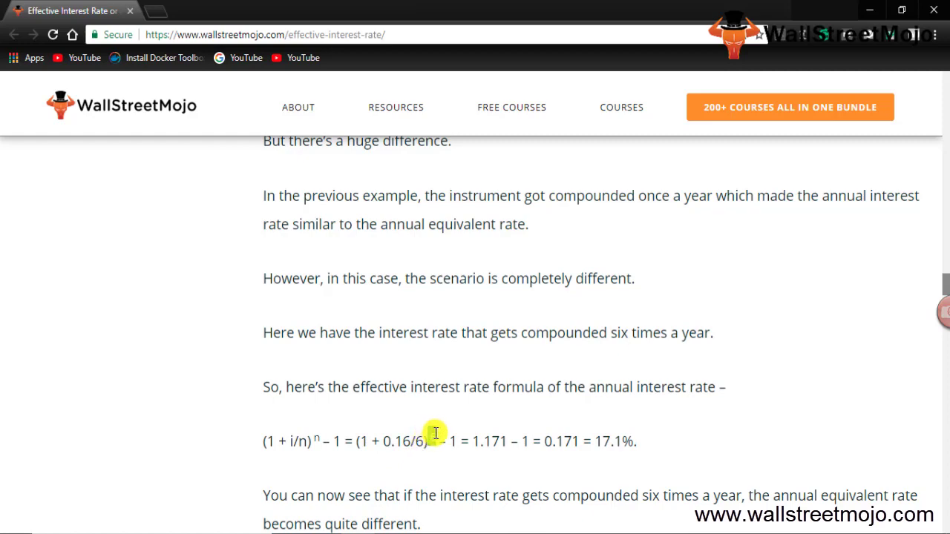
scroll(434, 430, "up", 7)
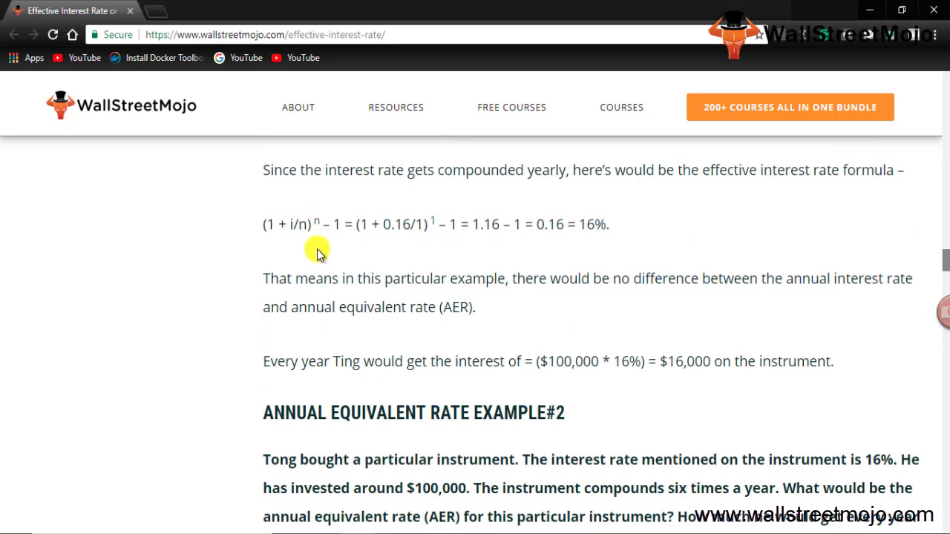
Highlight Example#2's 17.1% formula result and the phrases on six-times compounding and effective interest rate.
scroll(314, 250, "down", 5)
scroll(325, 265, "down", 1)
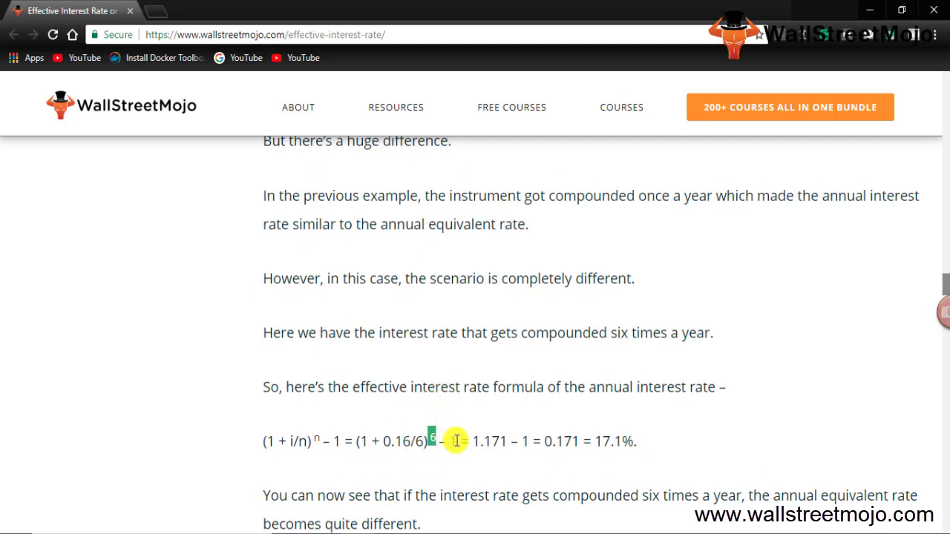
left_click_drag(593, 441, 665, 449)
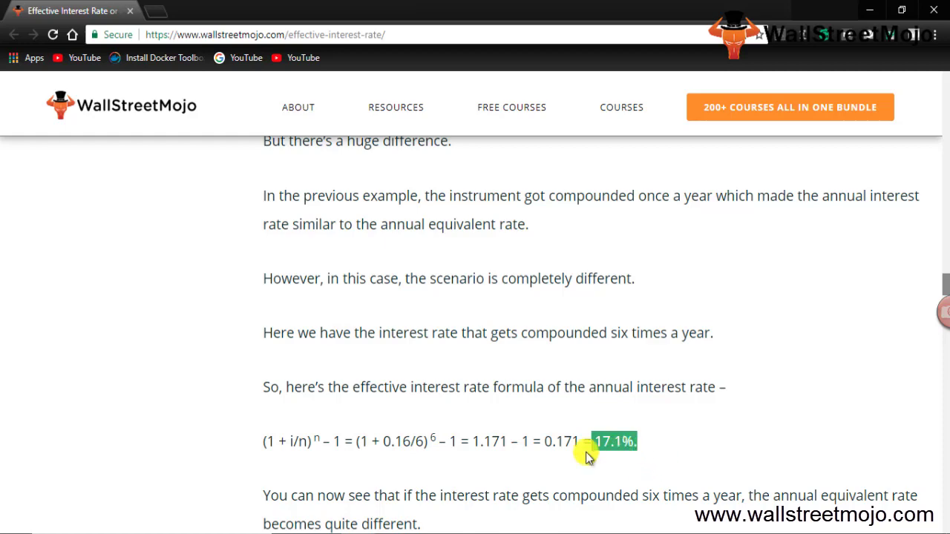
scroll(550, 452, "down", 2)
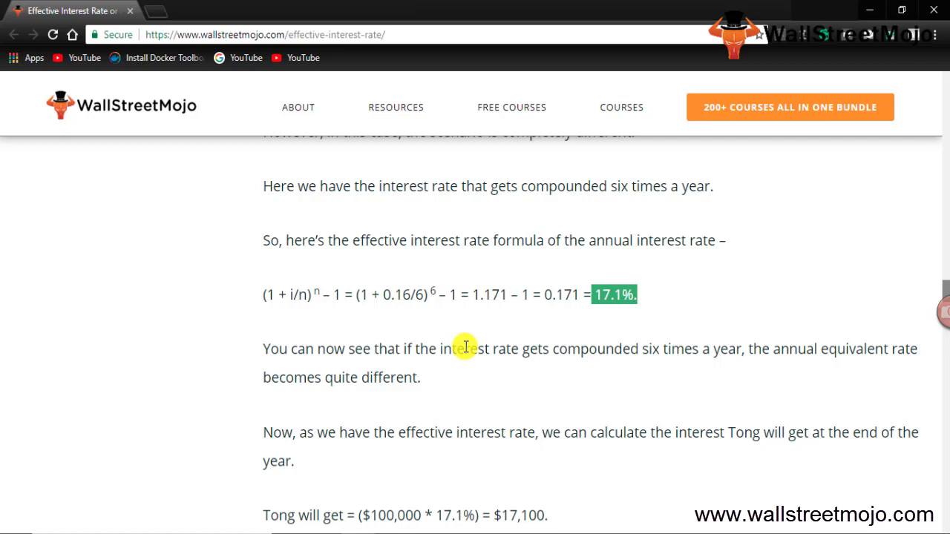
left_click_drag(470, 349, 720, 353)
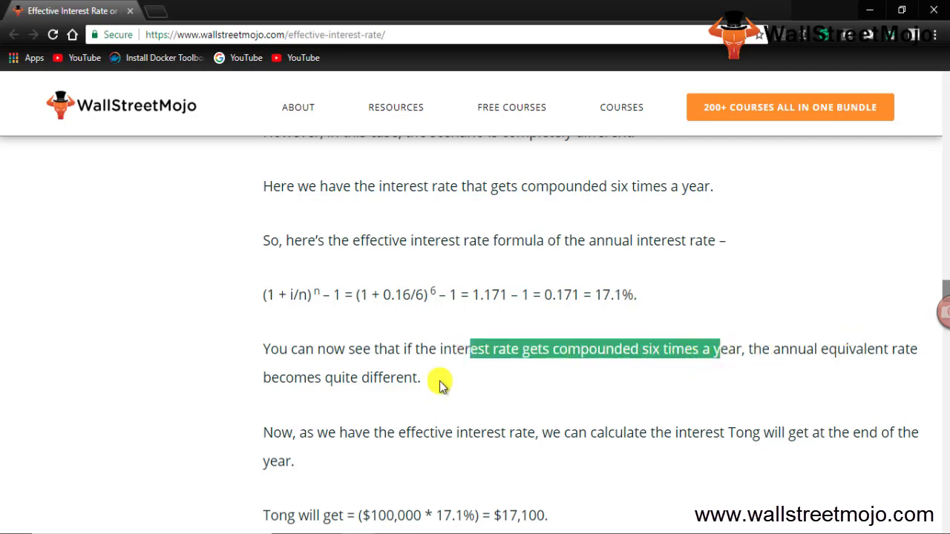
left_click_drag(264, 377, 412, 377)
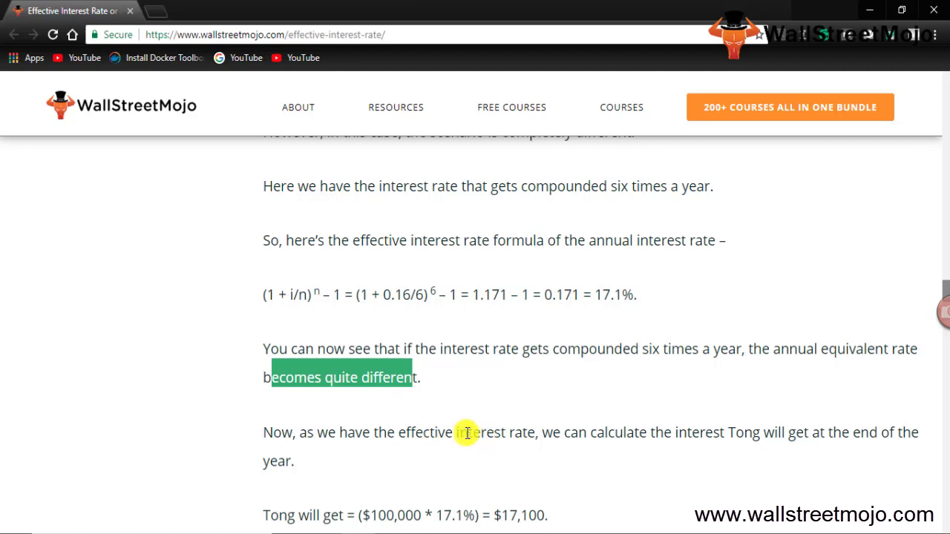
left_click_drag(415, 432, 536, 432)
Highlight the 17.1% effective rate, the $17,100 interest and the roughly $1100 difference sentence.
scroll(653, 431, "down", 1)
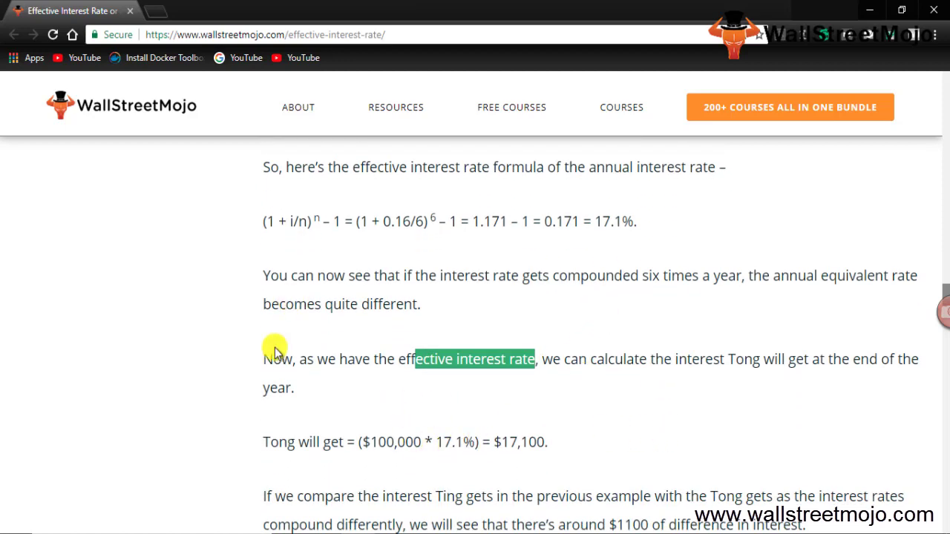
left_click_drag(599, 221, 635, 221)
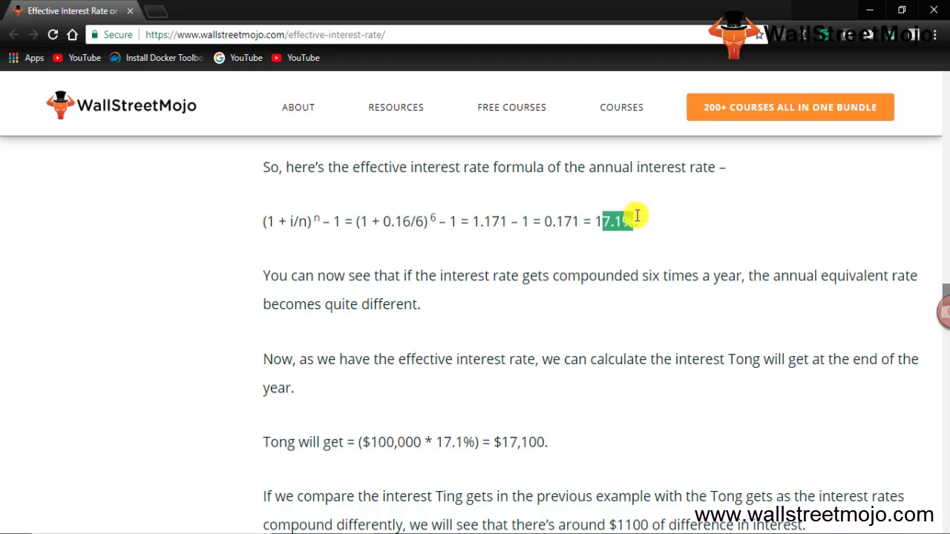
left_click_drag(491, 441, 562, 437)
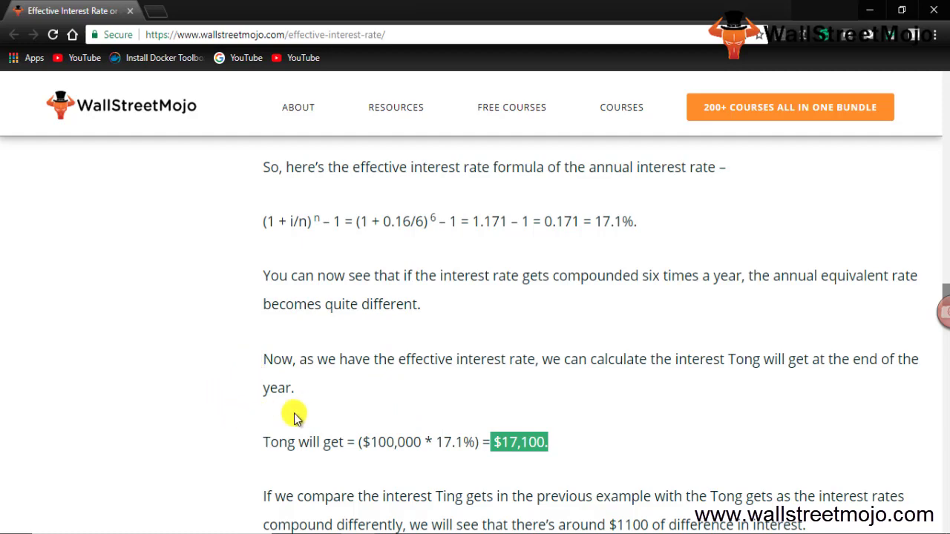
scroll(301, 410, "down", 2)
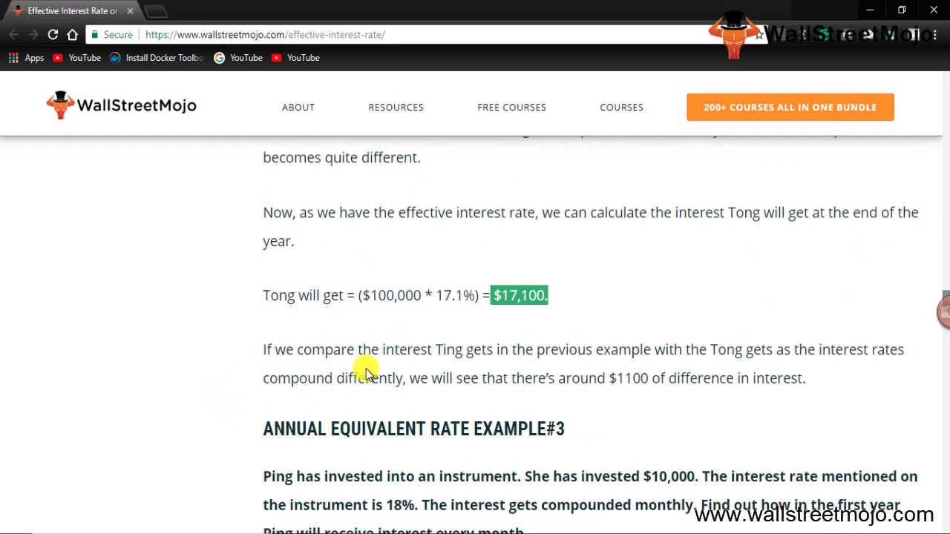
left_click_drag(421, 349, 777, 349)
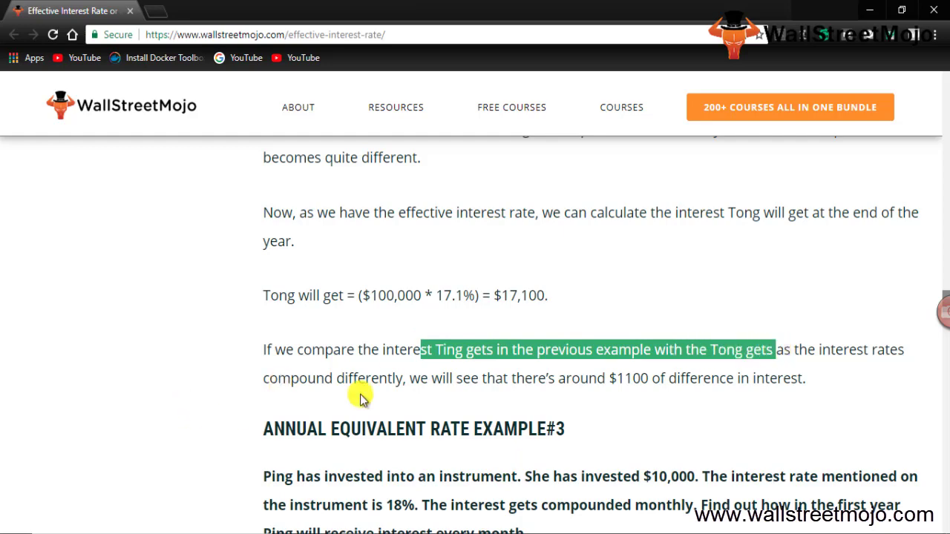
left_click(505, 378)
left_click_drag(505, 378, 808, 377)
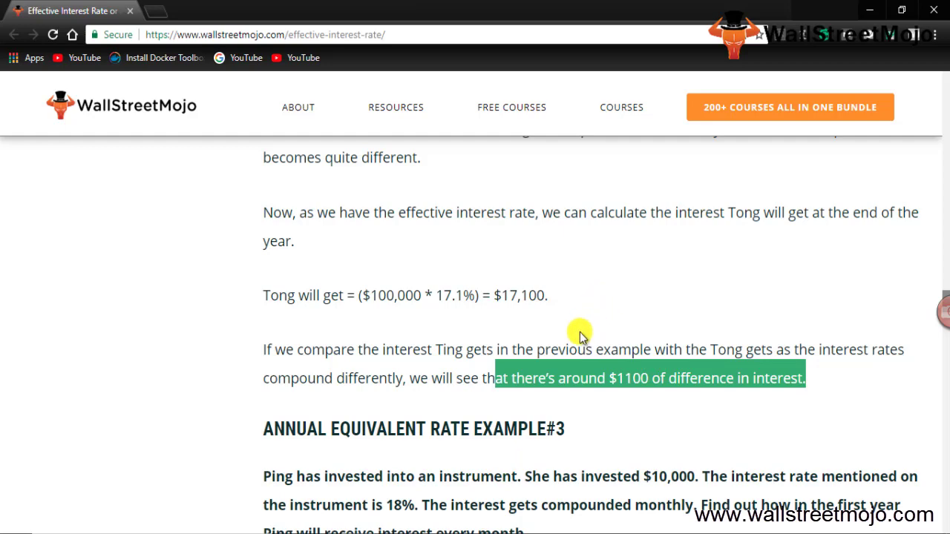
Highlight the EXAMPLE#3 heading and its monthly-compounding phrase, then read on past the problem.
left_click(888, 466)
scroll(888, 465, "down", 2)
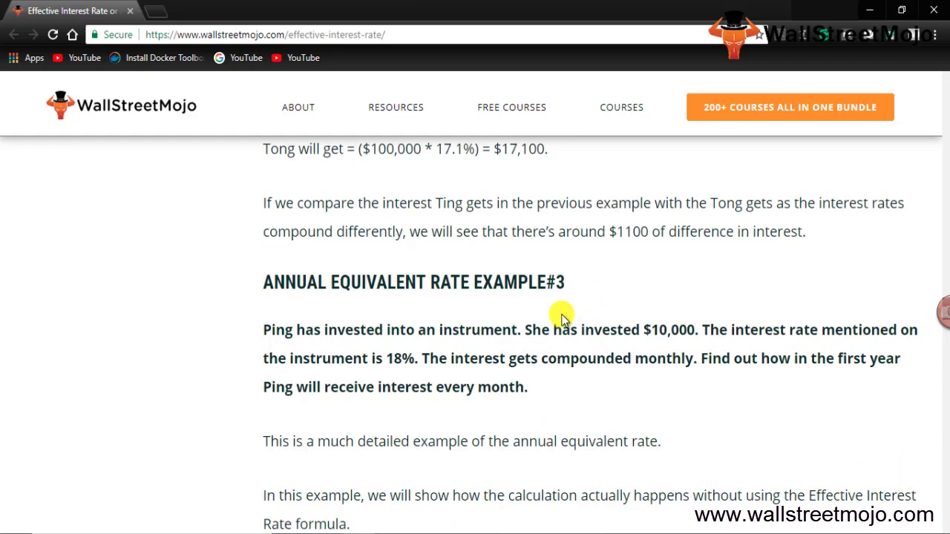
left_click_drag(472, 279, 587, 285)
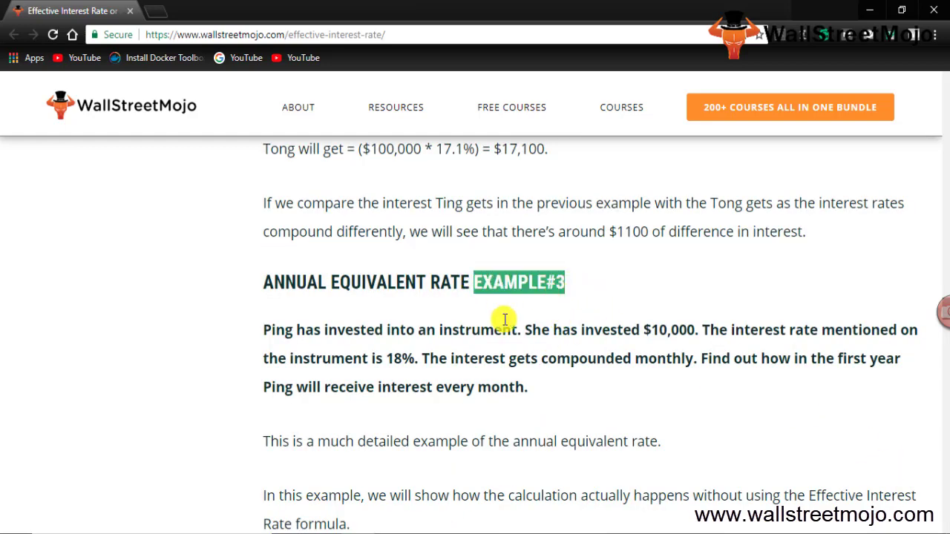
left_click_drag(492, 359, 676, 367)
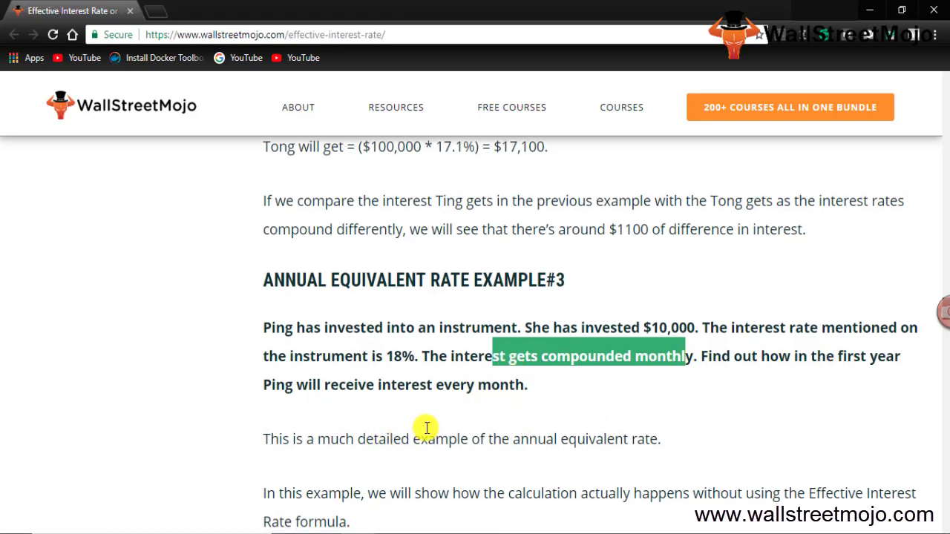
scroll(429, 416, "down", 1)
left_click(424, 367)
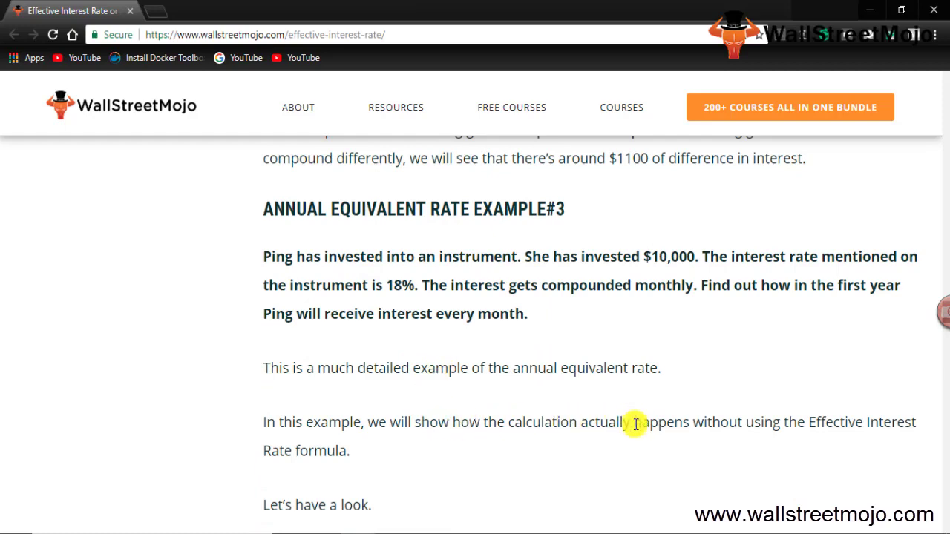
left_click_drag(558, 429, 745, 423)
scroll(587, 449, "down", 1)
scroll(586, 448, "down", 7)
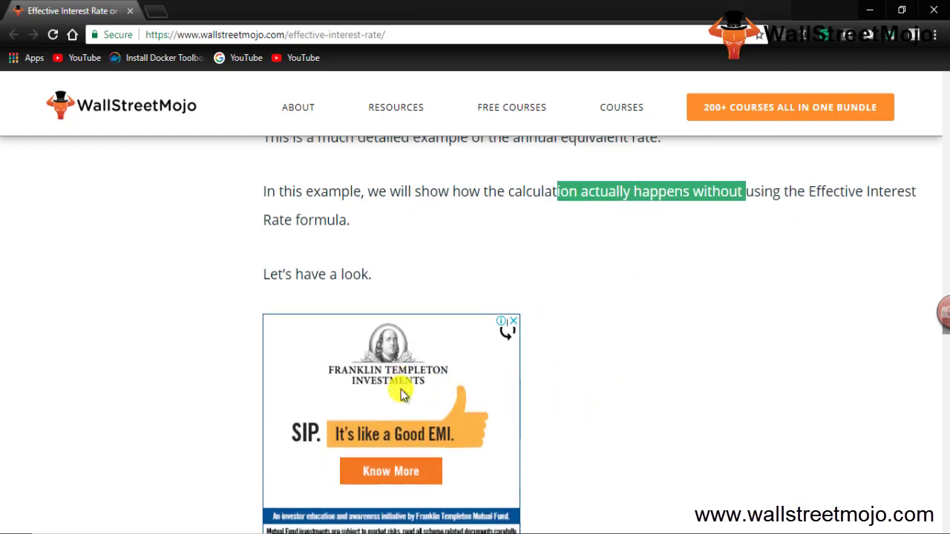
left_click_drag(335, 244, 417, 259)
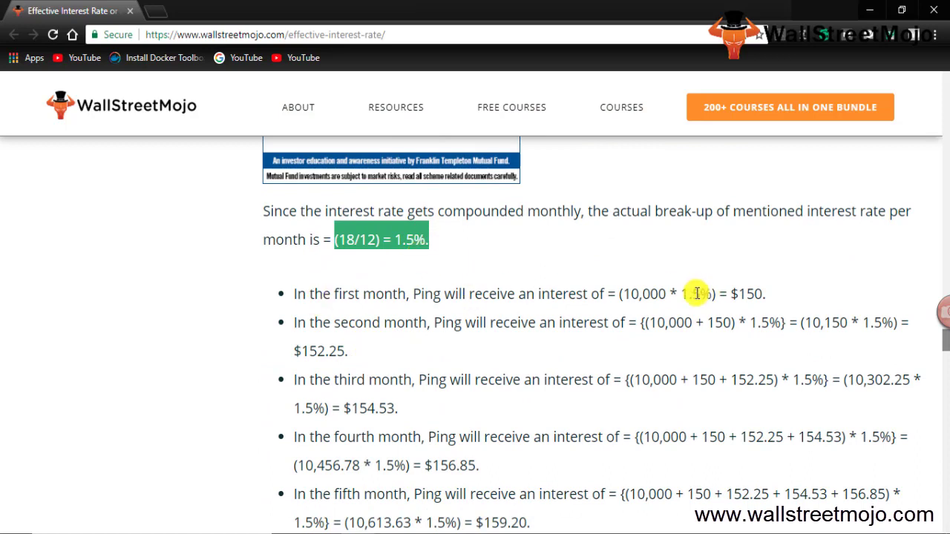
left_click_drag(731, 295, 768, 295)
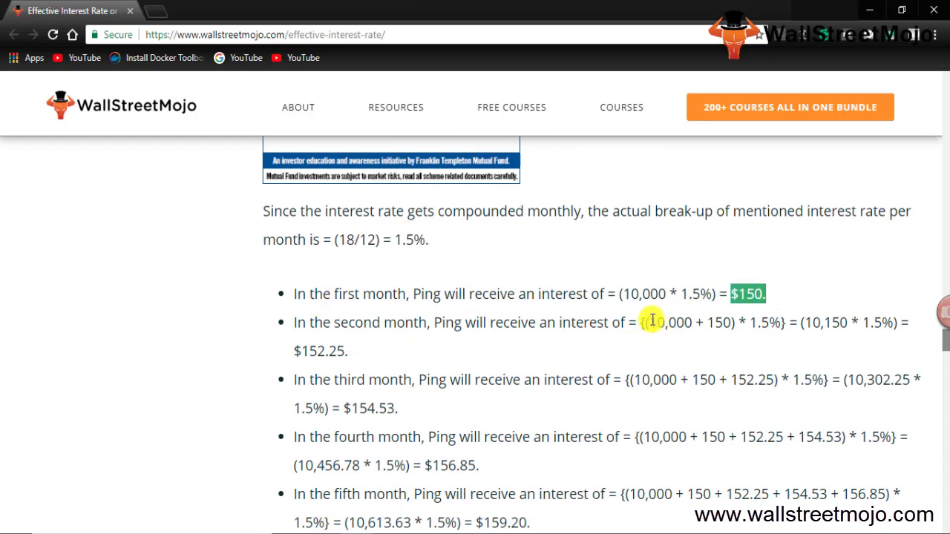
left_click_drag(650, 322, 783, 322)
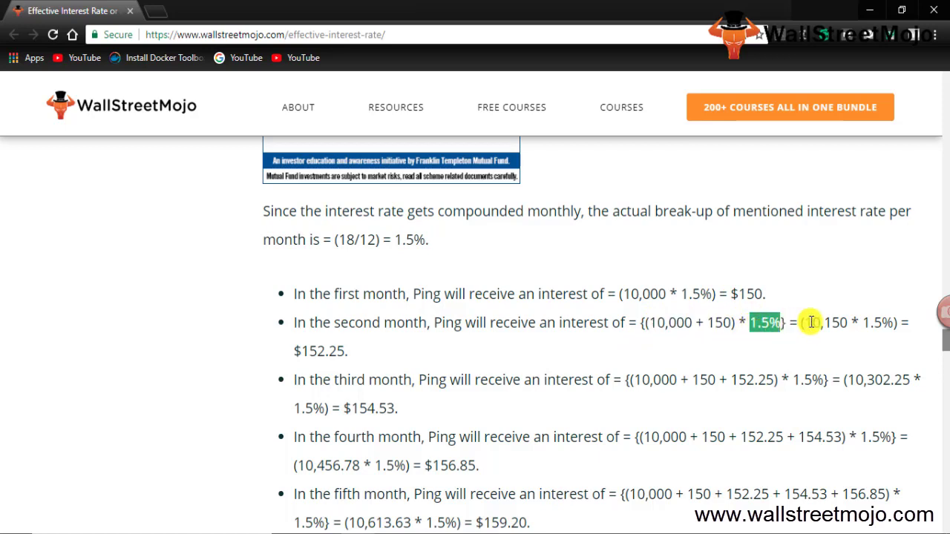
left_click_drag(301, 352, 352, 357)
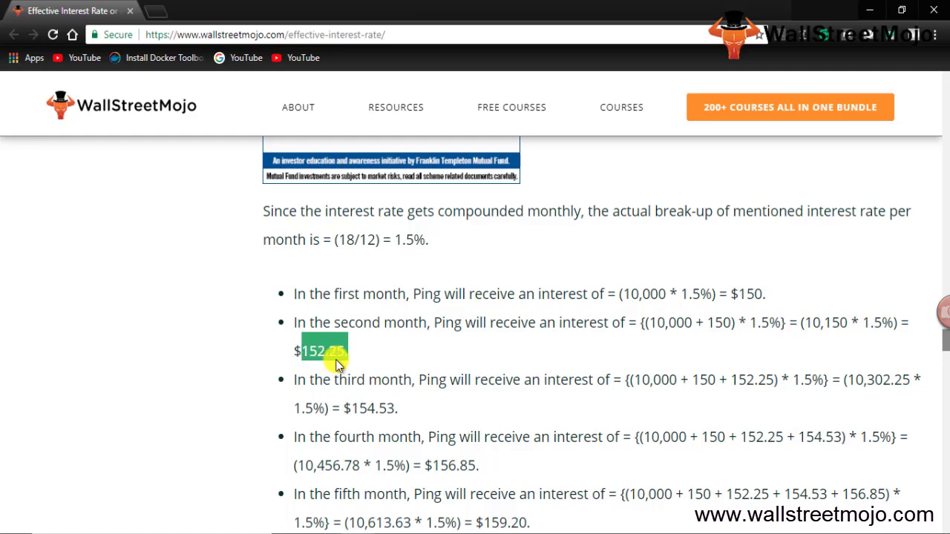
left_click(353, 411)
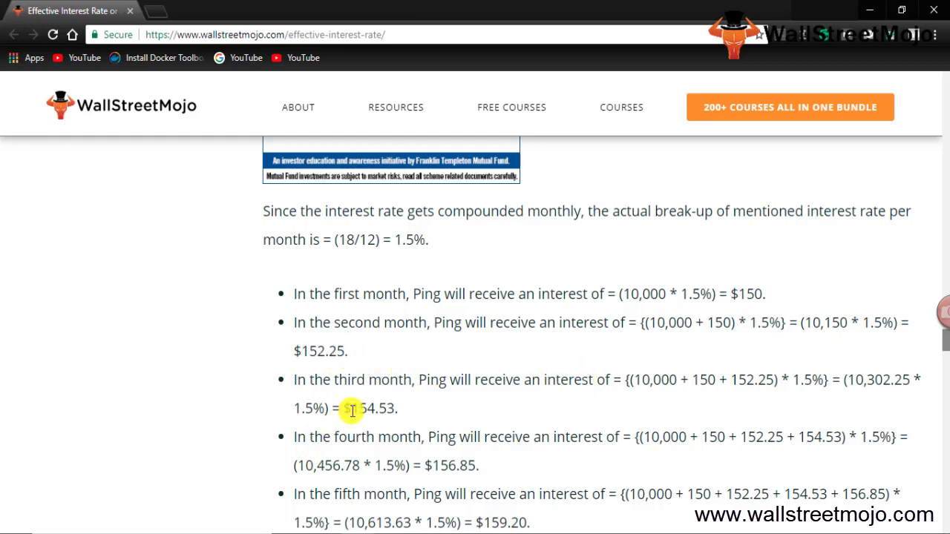
left_click_drag(352, 410, 478, 391)
scroll(388, 413, "down", 1)
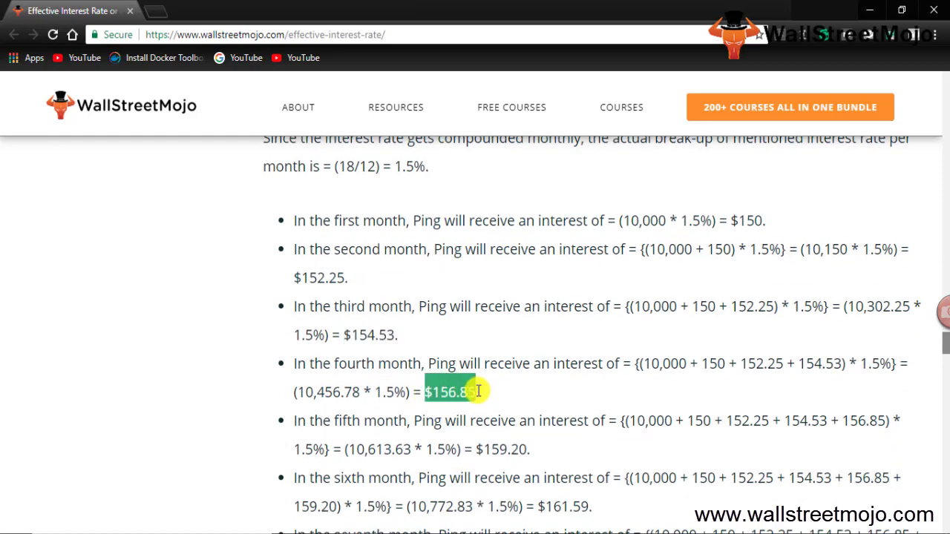
left_click(509, 448)
left_click_drag(476, 449, 541, 448)
scroll(546, 414, "down", 3)
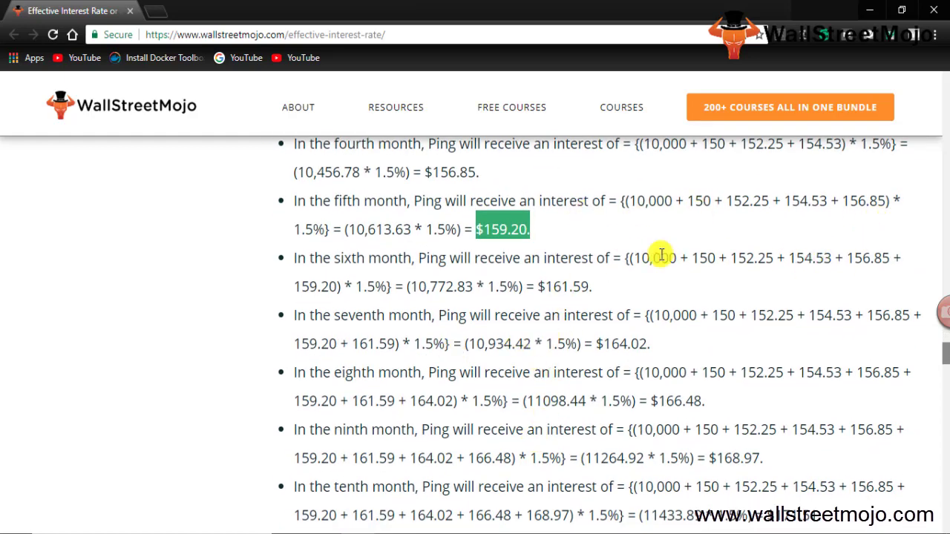
scroll(675, 245, "up", 1)
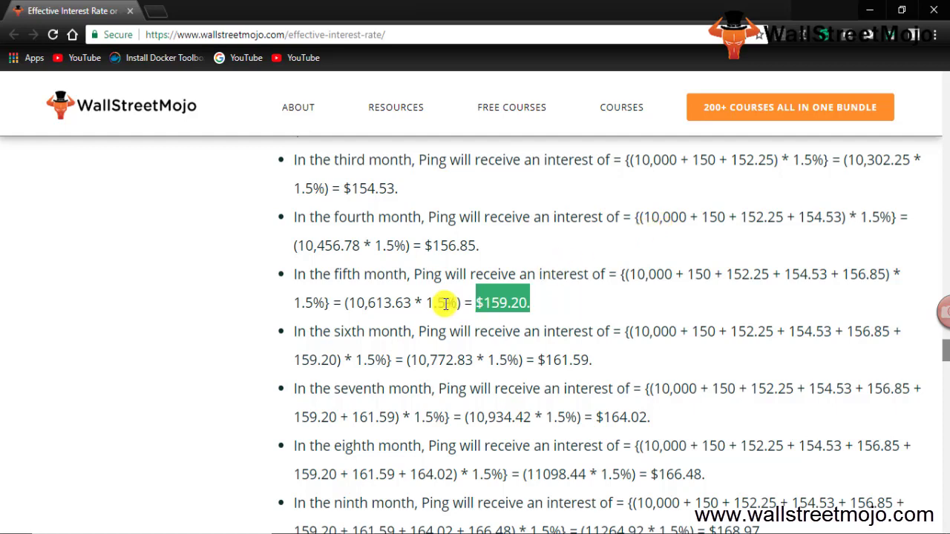
scroll(509, 327, "down", 4)
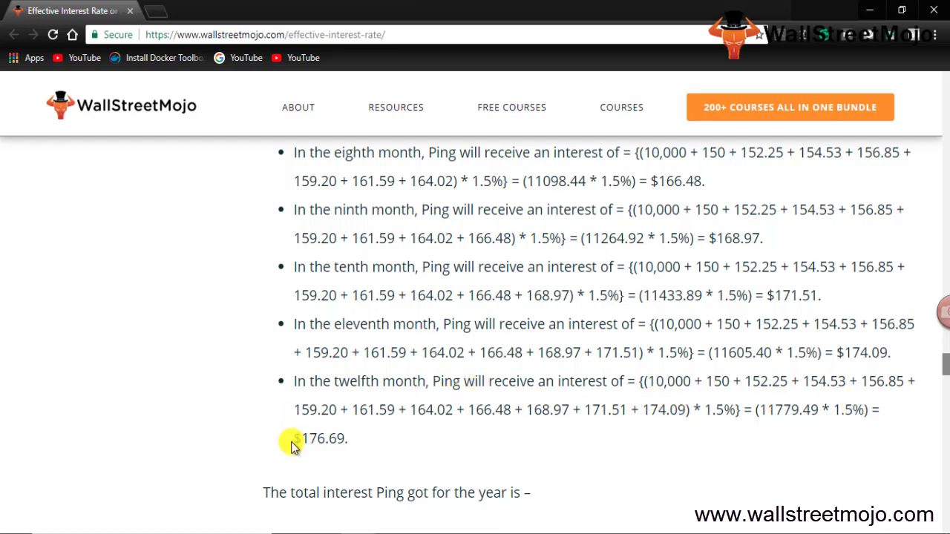
left_click_drag(302, 439, 354, 443)
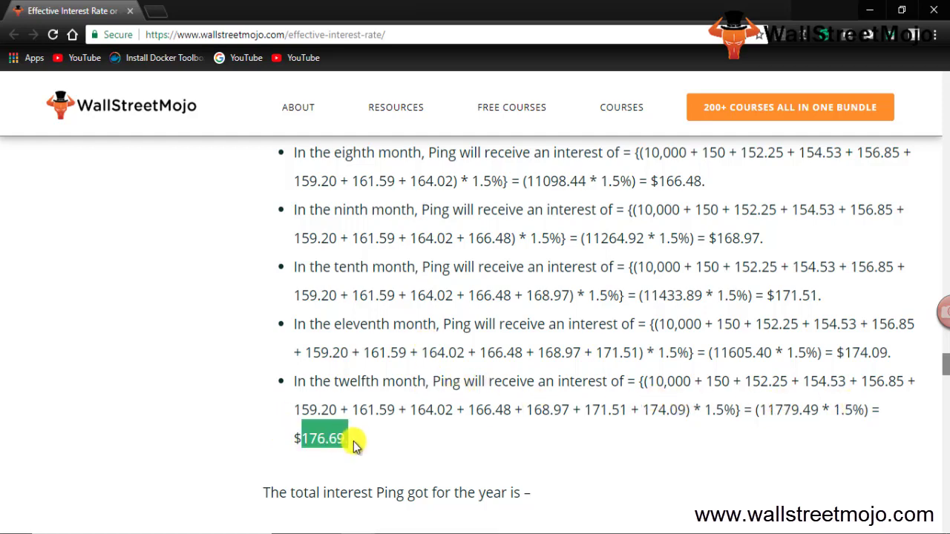
scroll(354, 443, "down", 3)
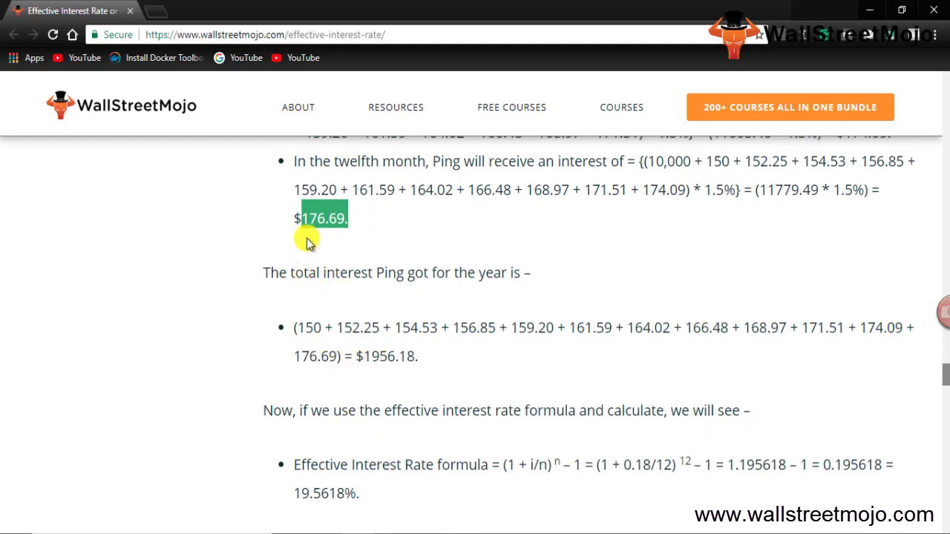
scroll(312, 244, "up", 1)
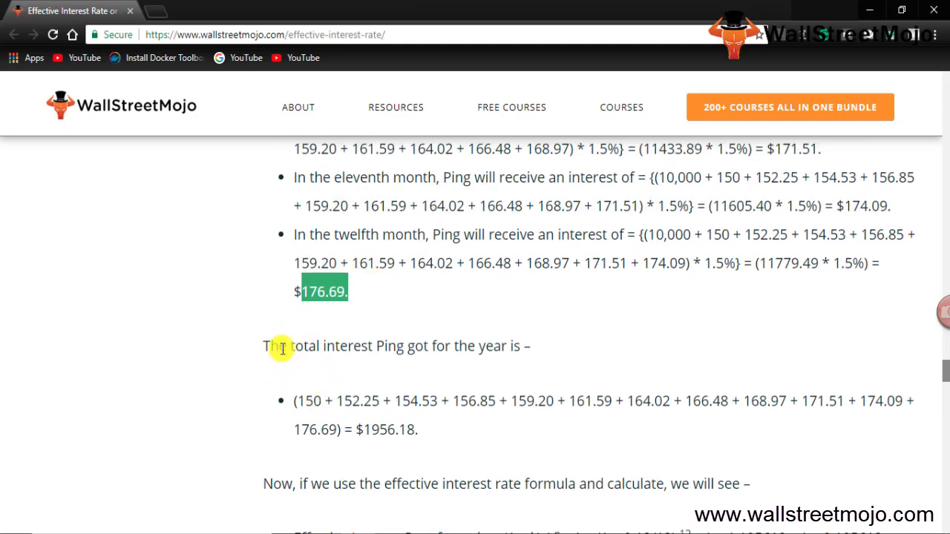
left_click_drag(291, 347, 406, 346)
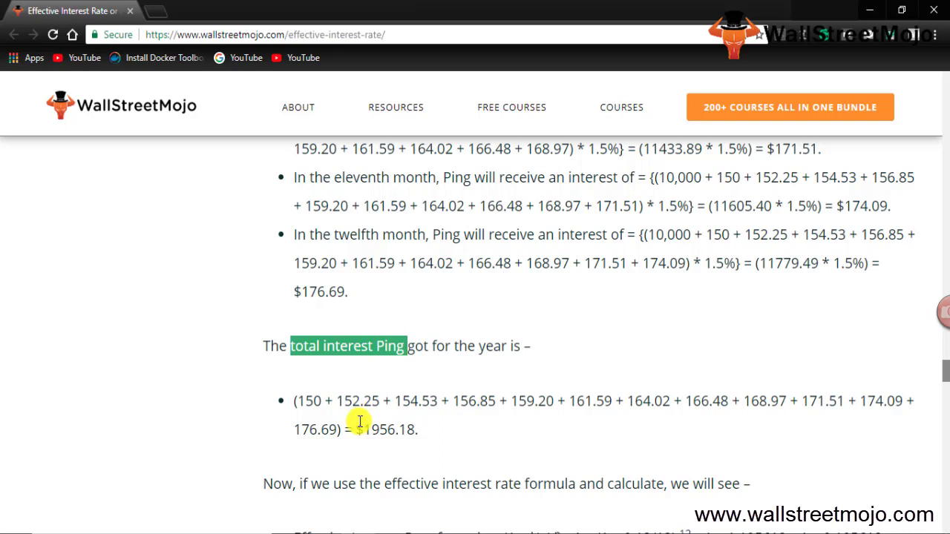
left_click_drag(356, 429, 420, 430)
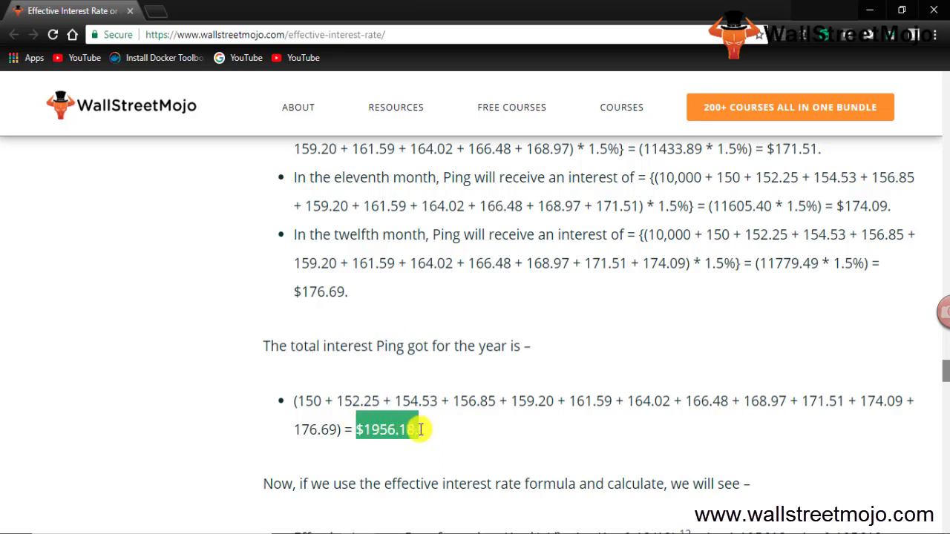
scroll(405, 367, "down", 2)
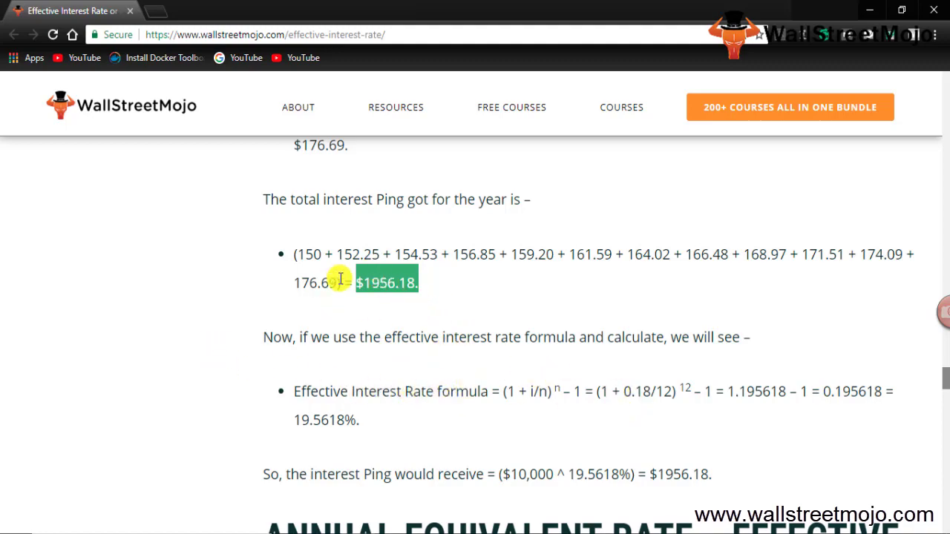
scroll(449, 313, "up", 4)
scroll(440, 313, "up", 6)
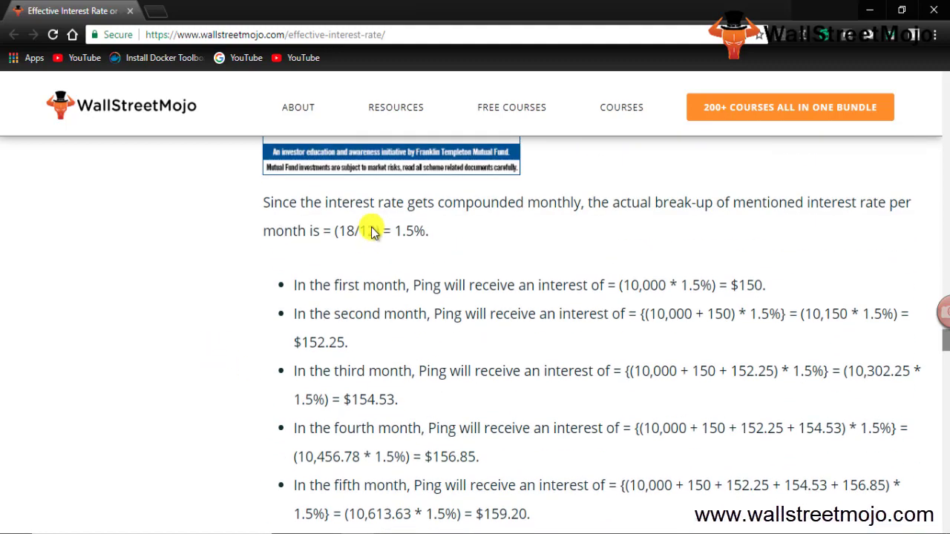
scroll(486, 335, "down", 10)
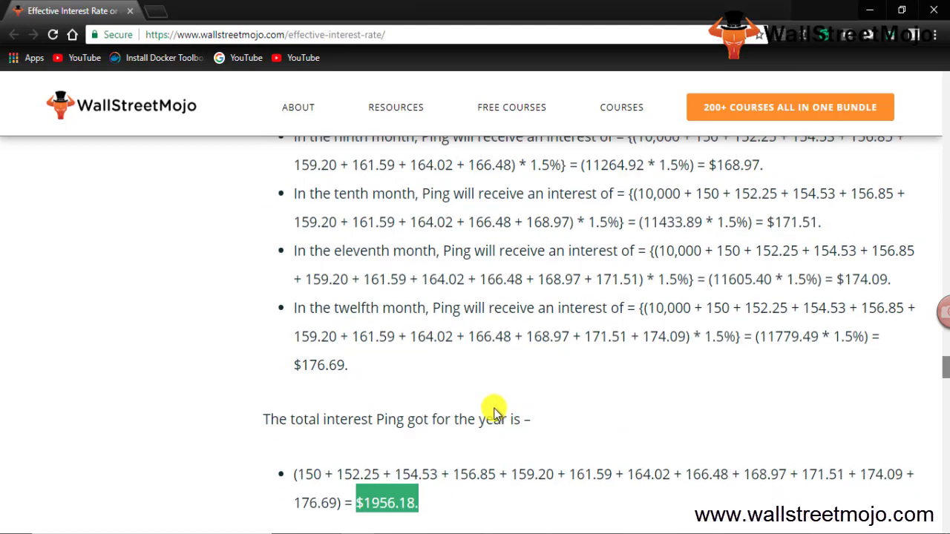
scroll(531, 341, "up", 1)
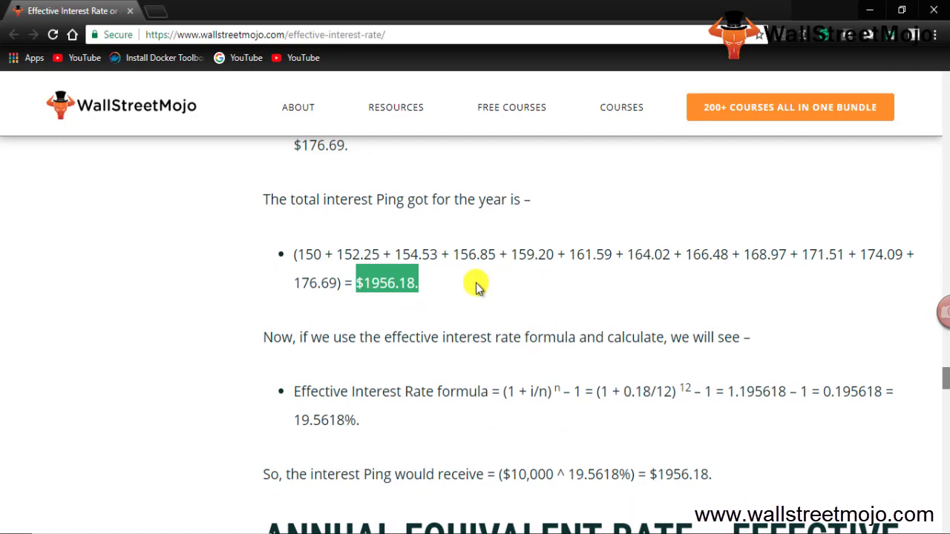
left_click_drag(500, 391, 550, 392)
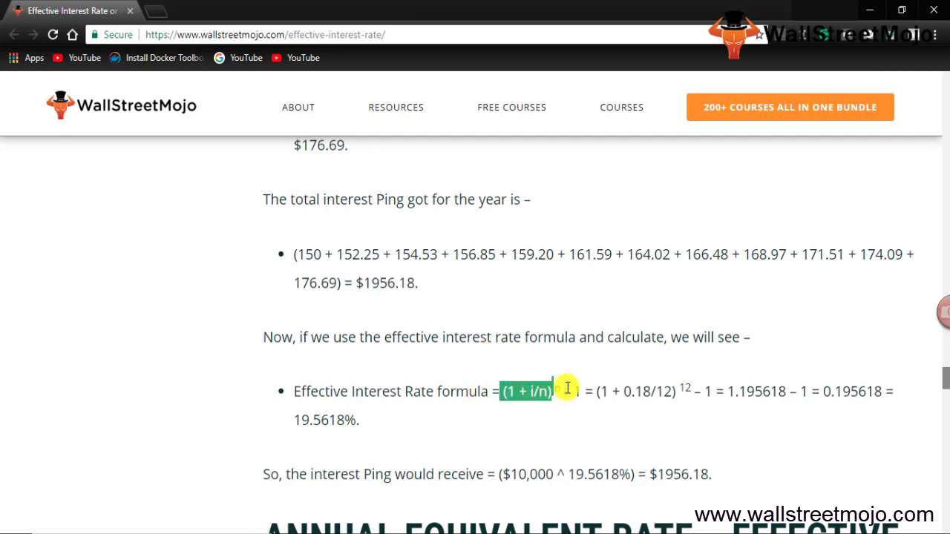
left_click_drag(617, 389, 679, 393)
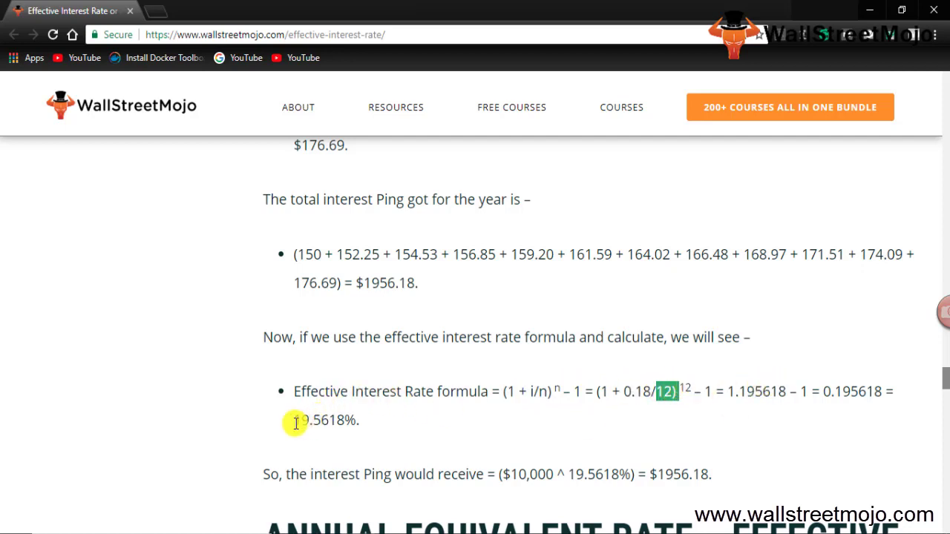
left_click_drag(295, 422, 361, 420)
left_click_drag(356, 282, 419, 282)
left_click_drag(298, 420, 364, 422)
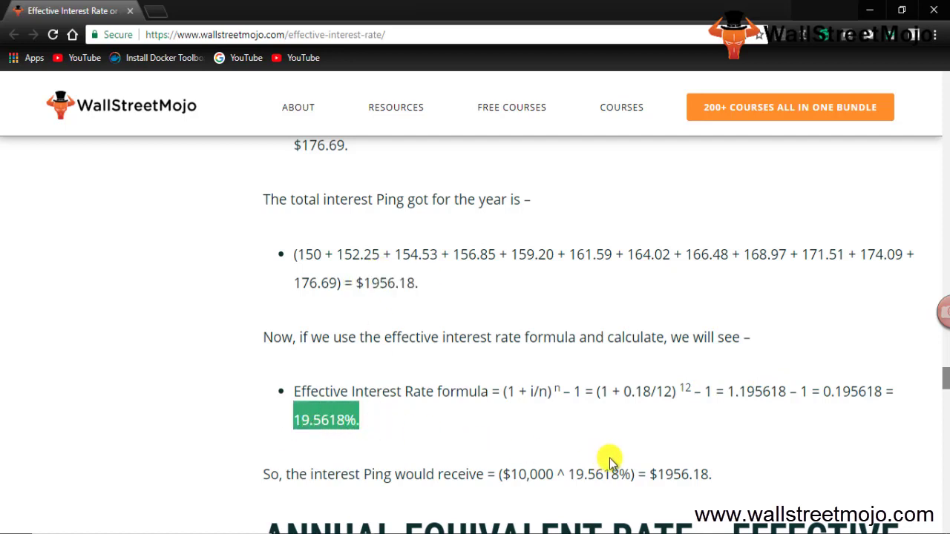
left_click_drag(650, 475, 712, 475)
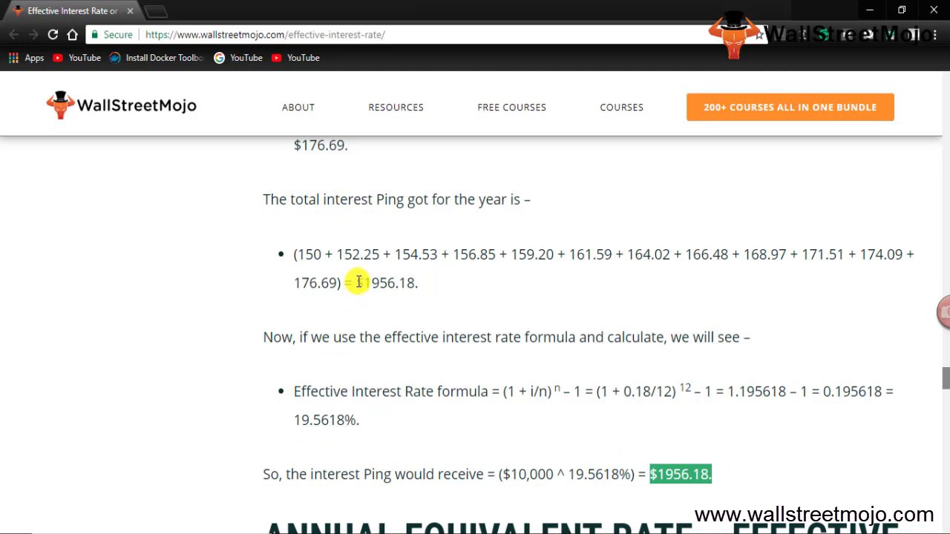
left_click_drag(357, 283, 420, 283)
scroll(419, 288, "up", 1)
scroll(416, 288, "up", 3)
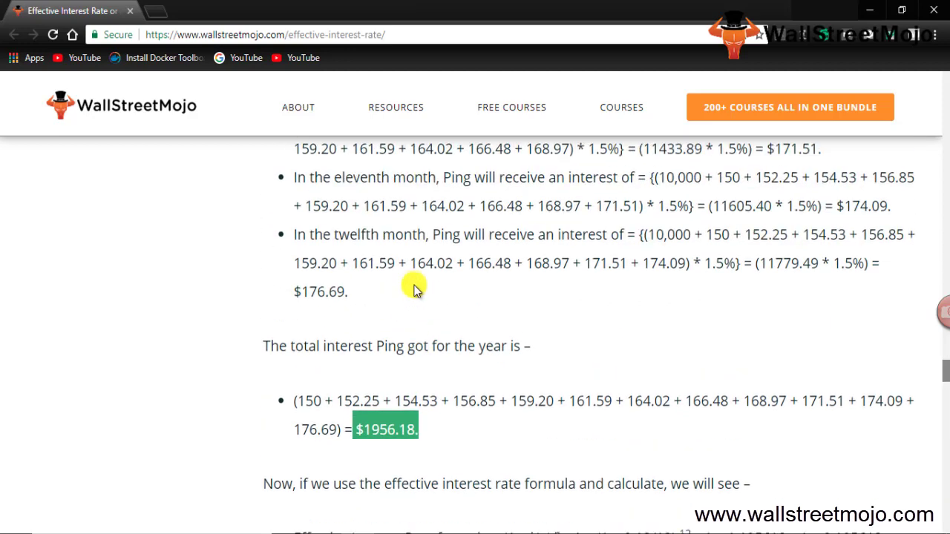
scroll(414, 288, "up", 12)
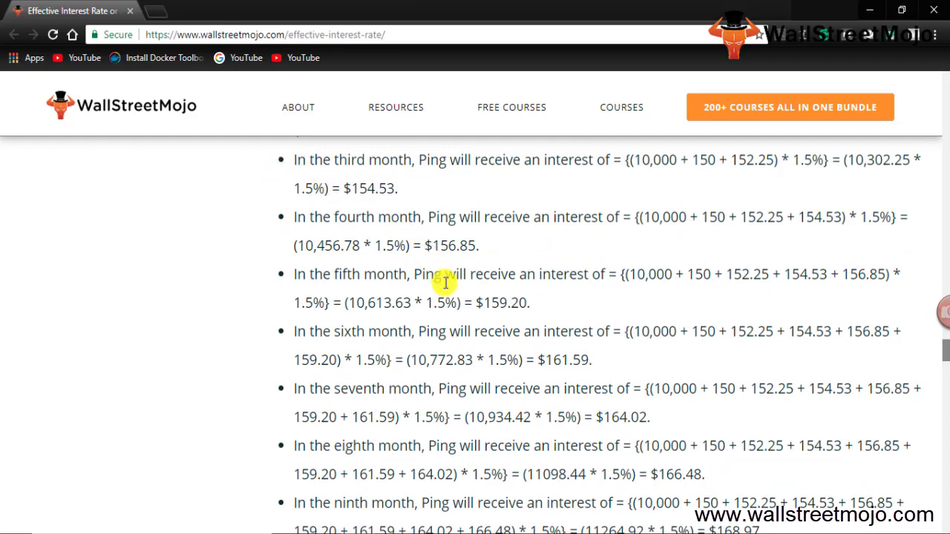
scroll(446, 286, "down", 3)
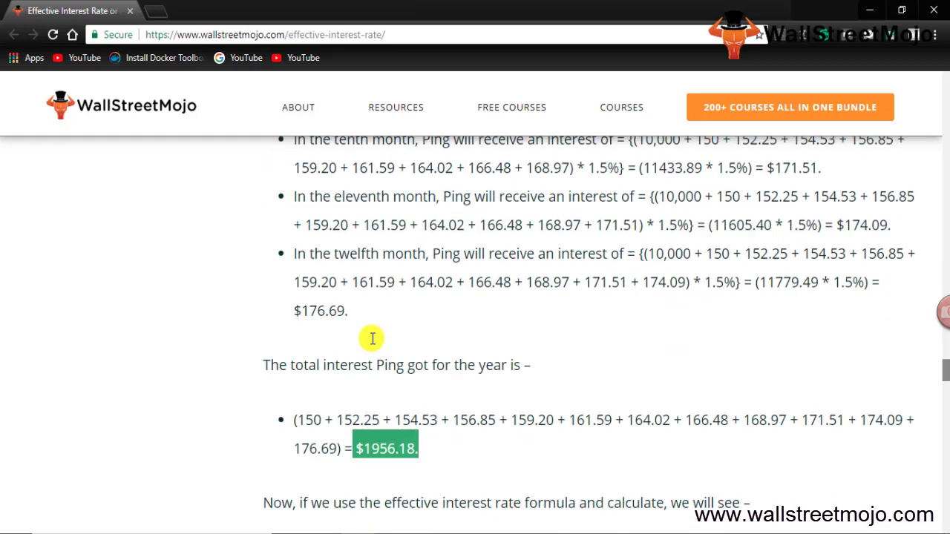
scroll(371, 335, "down", 3)
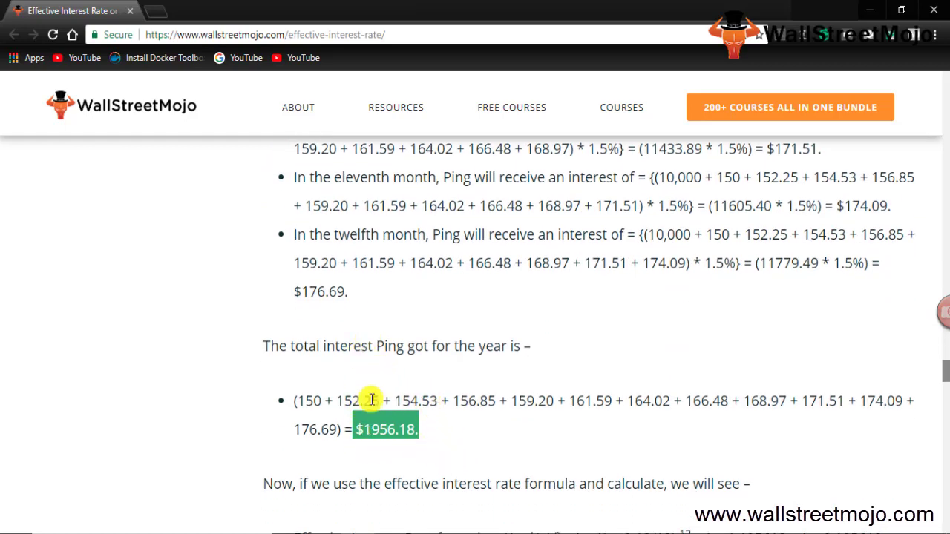
scroll(373, 398, "down", 1)
scroll(373, 401, "down", 1)
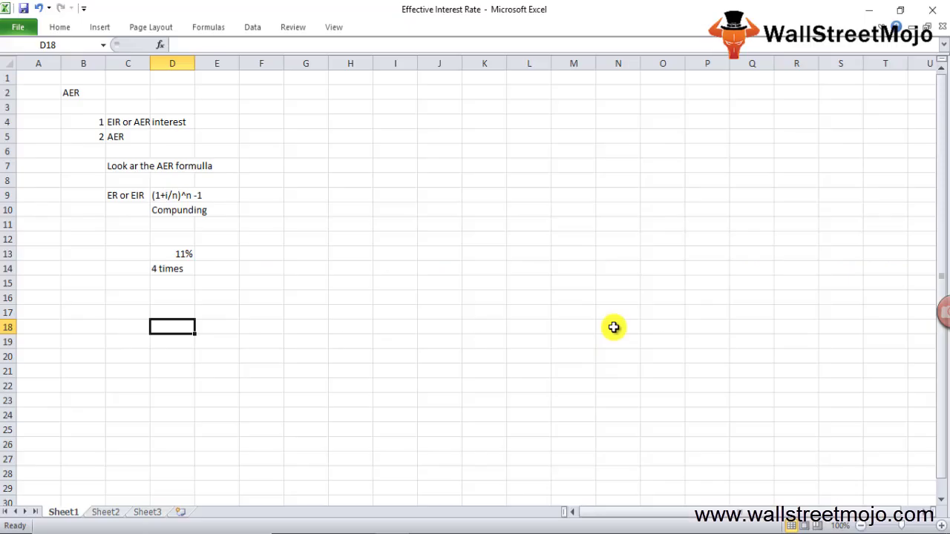
In cell G19, begin the formula =EFFECT( using the autocomplete suggestion.
key("Left")
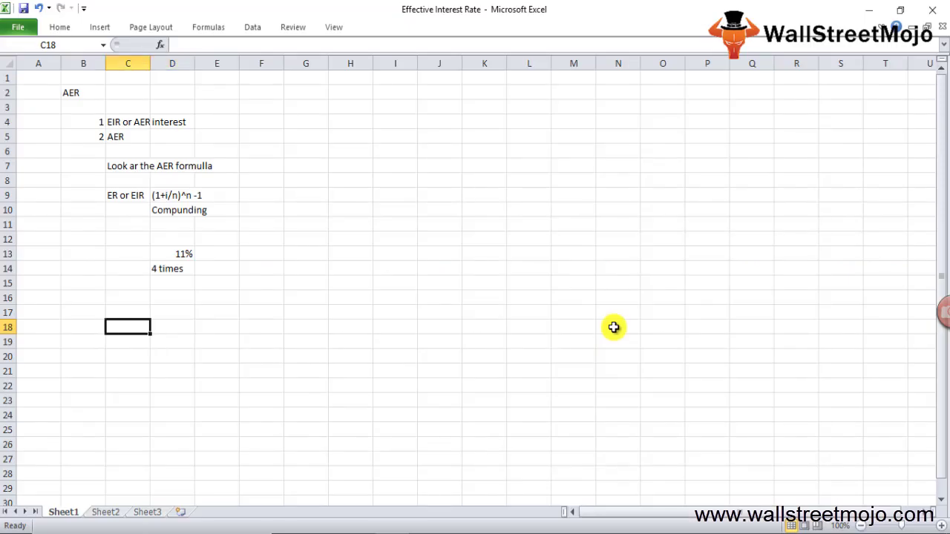
key("Down")
key("Right")
key("Right")
key("Right")
key("Right")
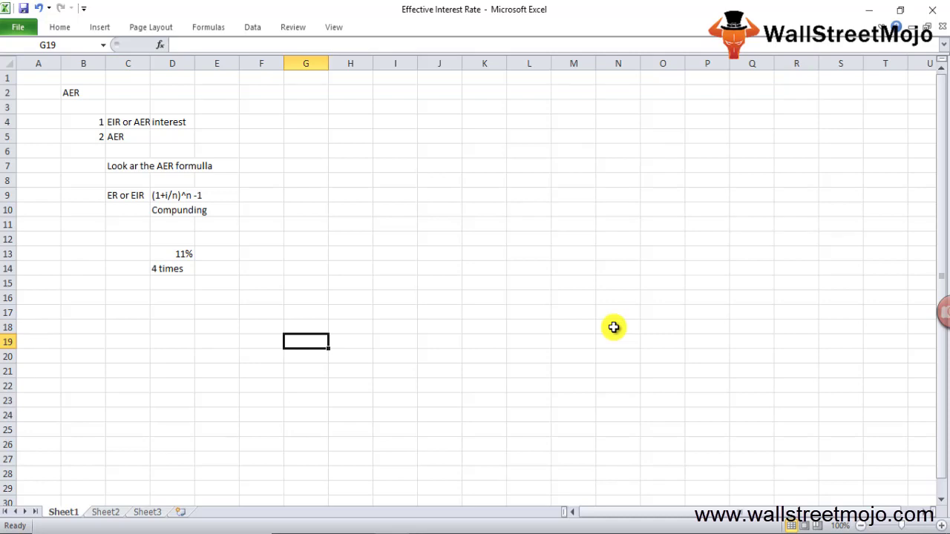
type("=effec")
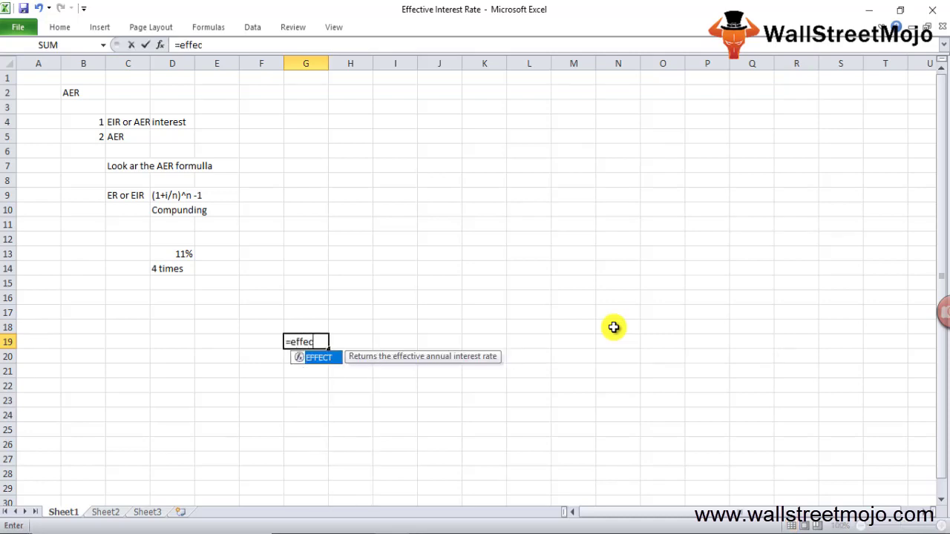
type("t")
key("Tab")
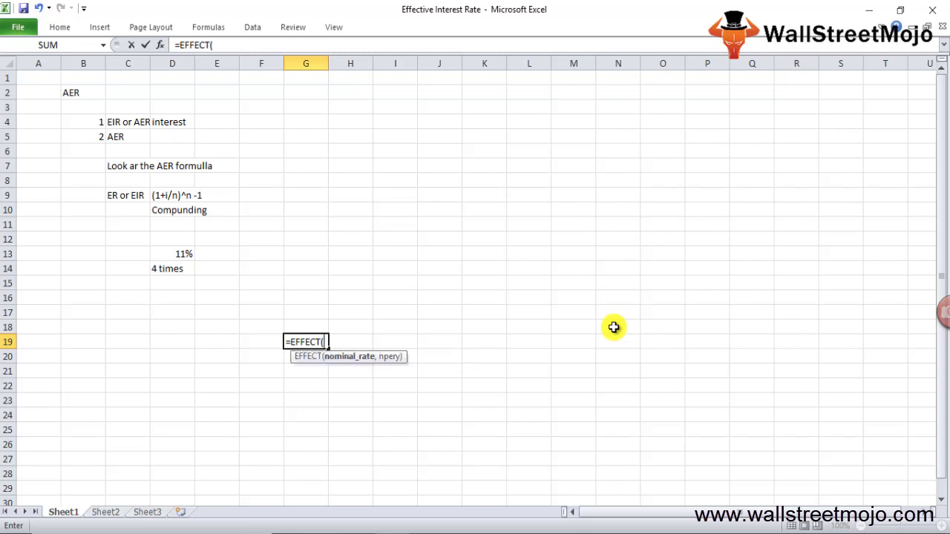